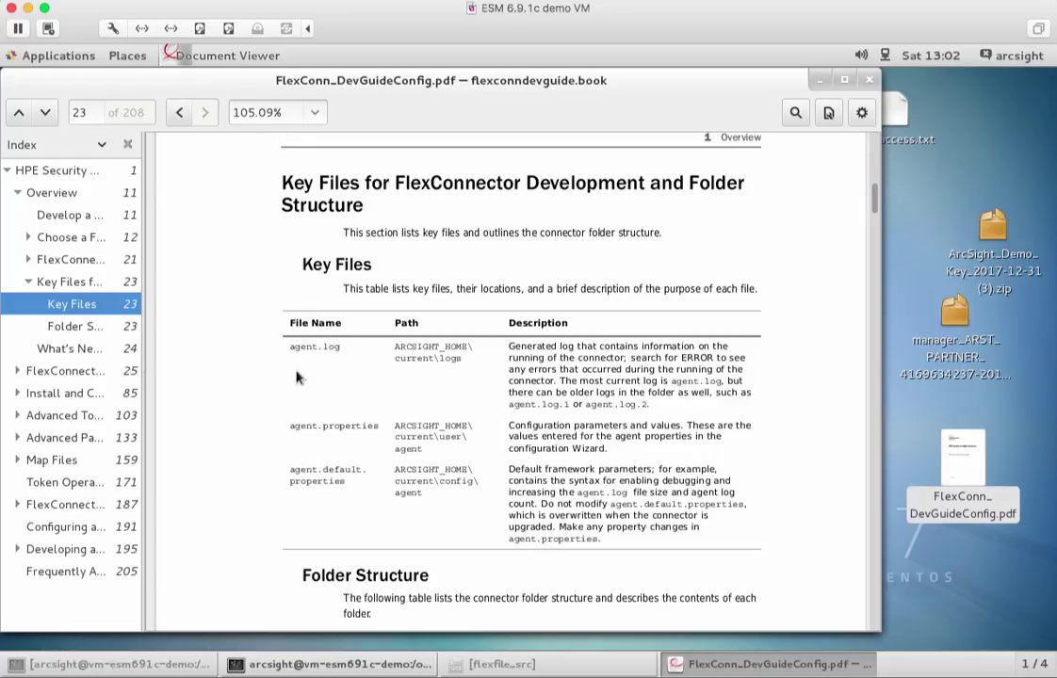
- Review the Key Files table and the Folder Structure table in the FlexConnector developer guide
{"action": "left_click_drag", "start_coordinate": [293, 349], "coordinate": [341, 347]}
{"action": "left_click", "coordinate": [293, 425]}
{"action": "left_click_drag", "start_coordinate": [293, 426], "coordinate": [370, 428]}
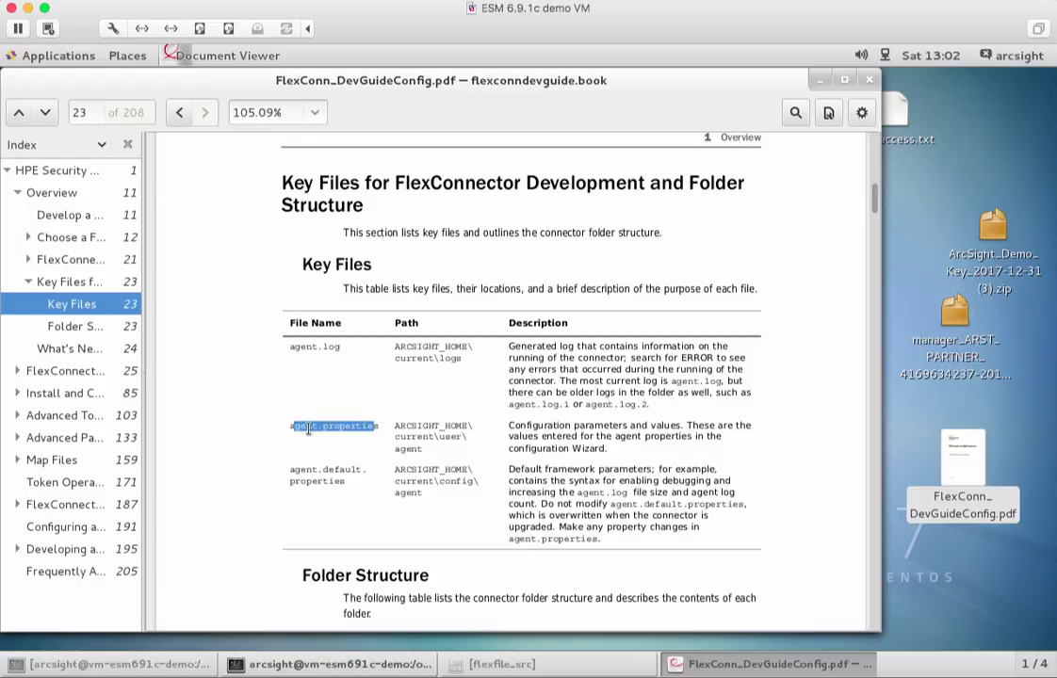
{"action": "scroll", "coordinate": [308, 431], "scroll_direction": "down", "scroll_amount": 5}
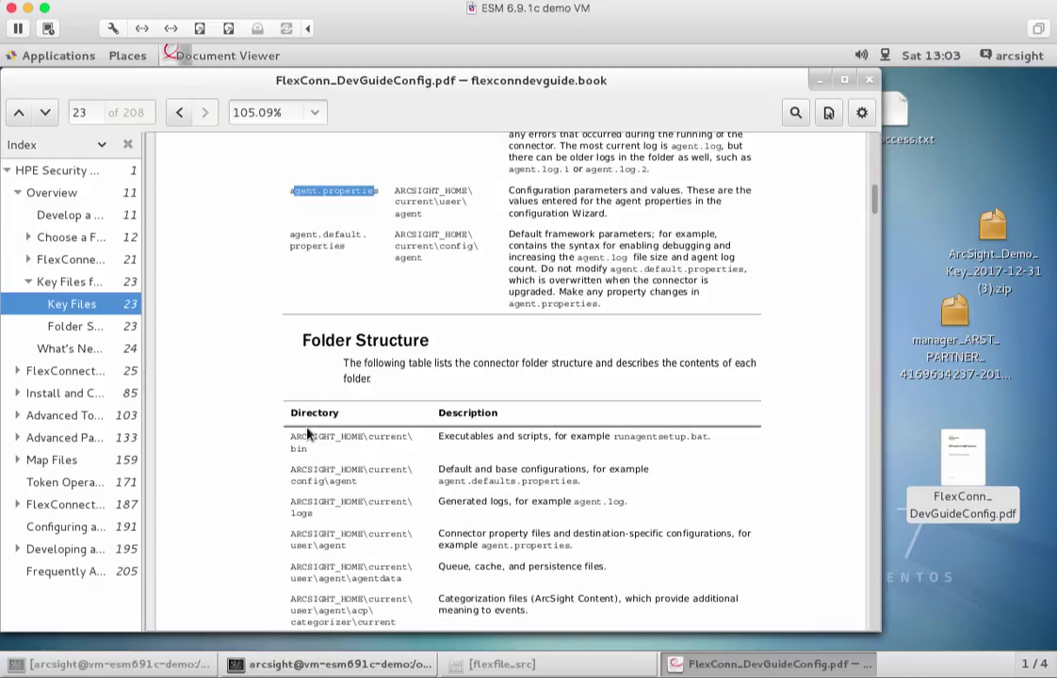
{"action": "scroll", "coordinate": [308, 433], "scroll_direction": "down", "scroll_amount": 1}
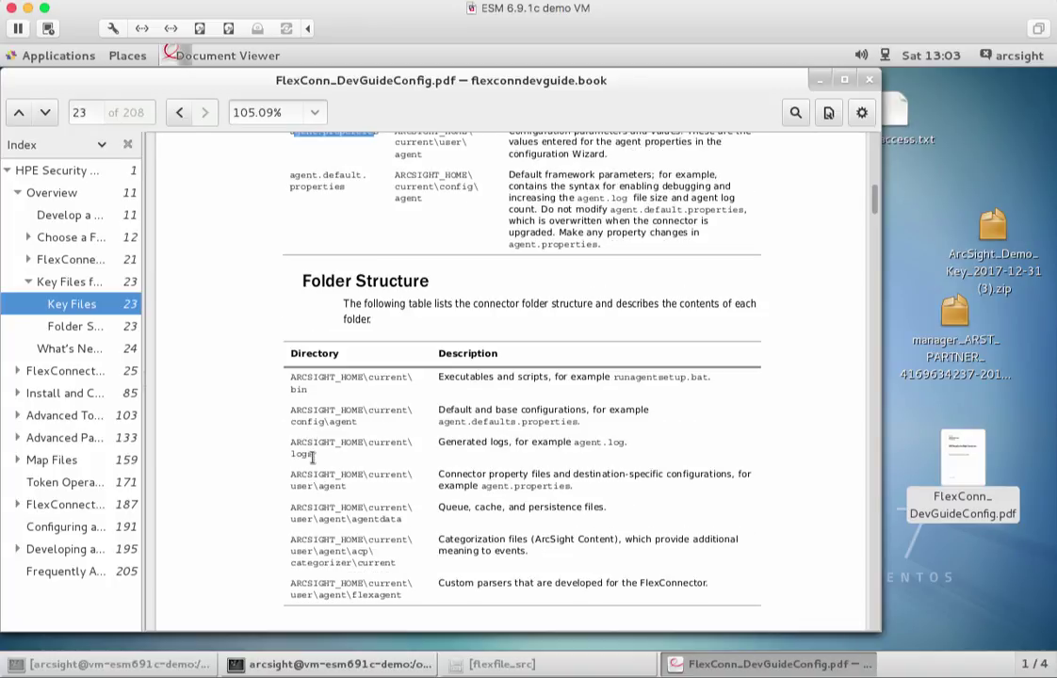
{"action": "scroll", "coordinate": [311, 457], "scroll_direction": "down", "scroll_amount": 7}
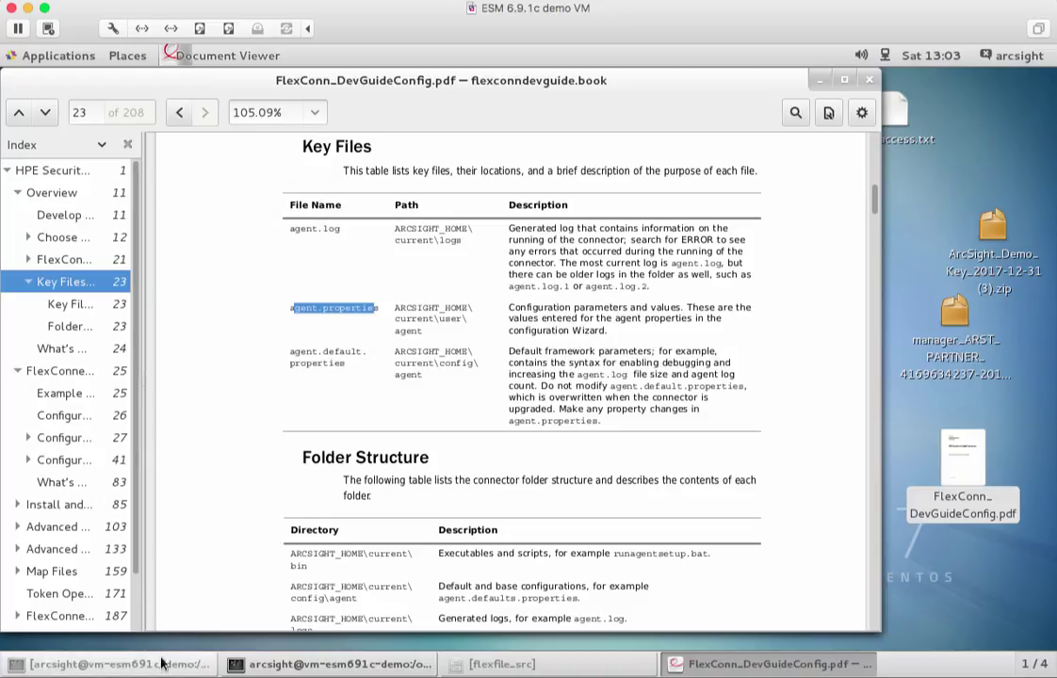
- Switch to the terminal, print the working directory with pwd and list the agent folder's contents with ls
{"action": "left_click", "coordinate": [282, 665]}
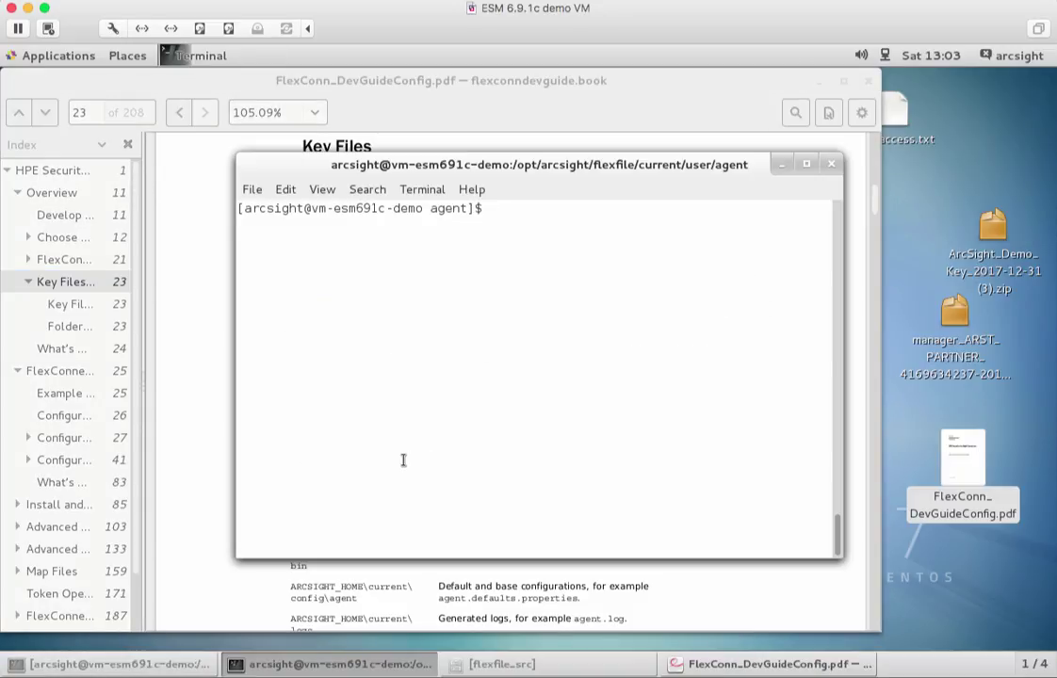
{"action": "type", "text": "pwd"}
{"action": "key", "text": "Return"}
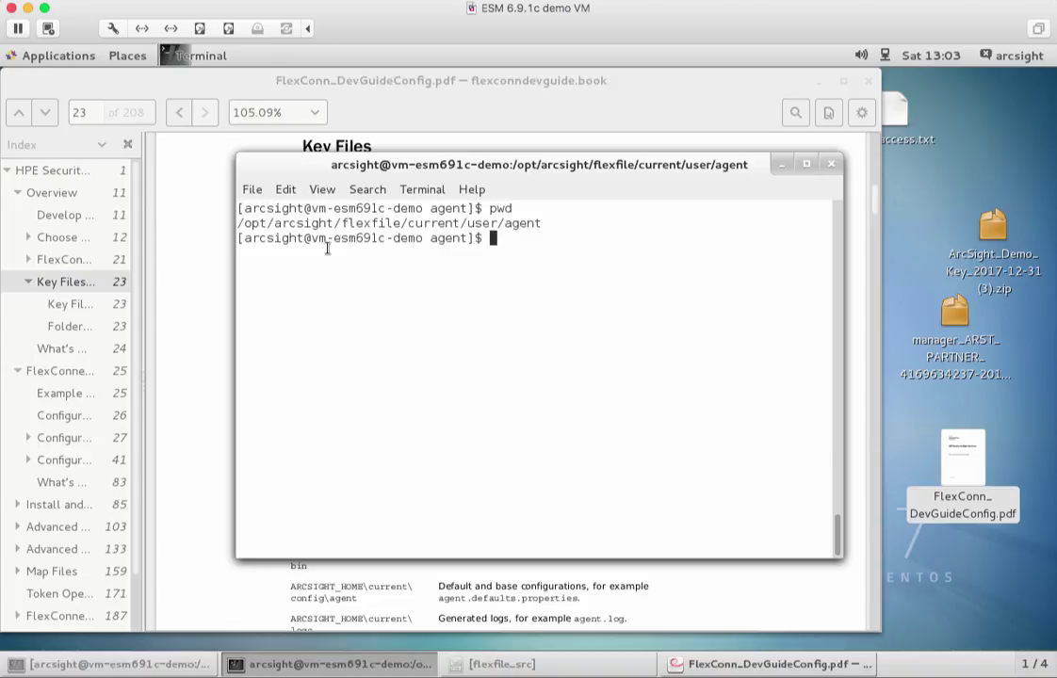
{"action": "left_click_drag", "start_coordinate": [338, 224], "coordinate": [468, 223]}
{"action": "left_click", "coordinate": [539, 223]}
{"action": "left_click", "coordinate": [497, 246]}
{"action": "type", "text": "ls"}
{"action": "key", "text": "Return"}
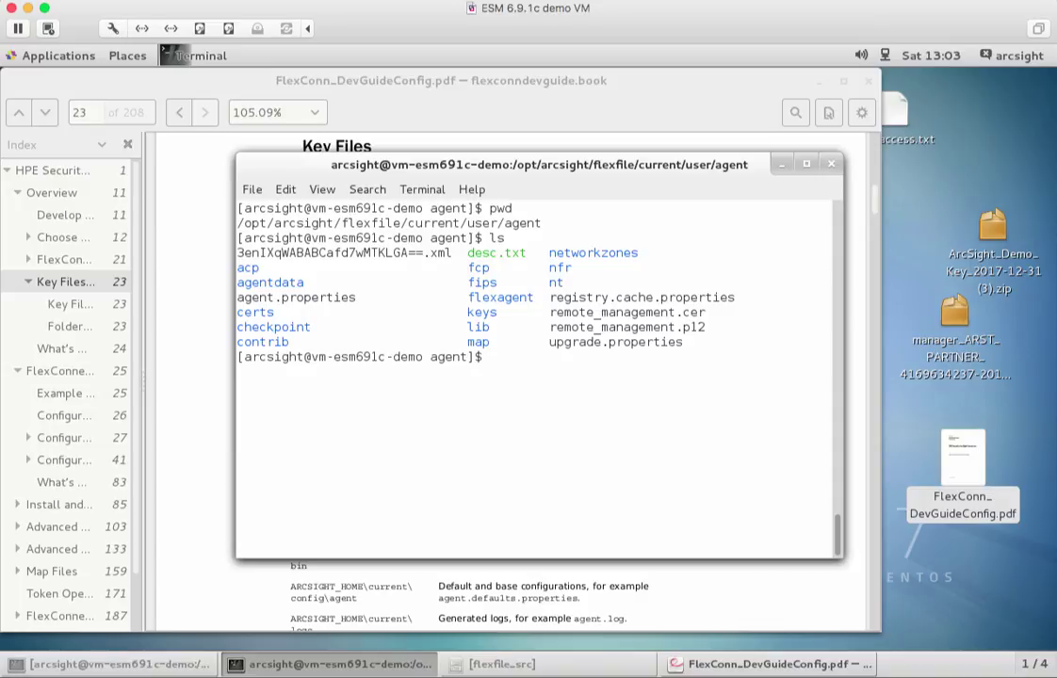
- Page through agent.properties with more, examining the configfile, mode and modeoptions parameters, until back at the prompt
{"action": "type", "text": "more agent."}
{"action": "key", "text": "Tab"}
{"action": "key", "text": "Return"}
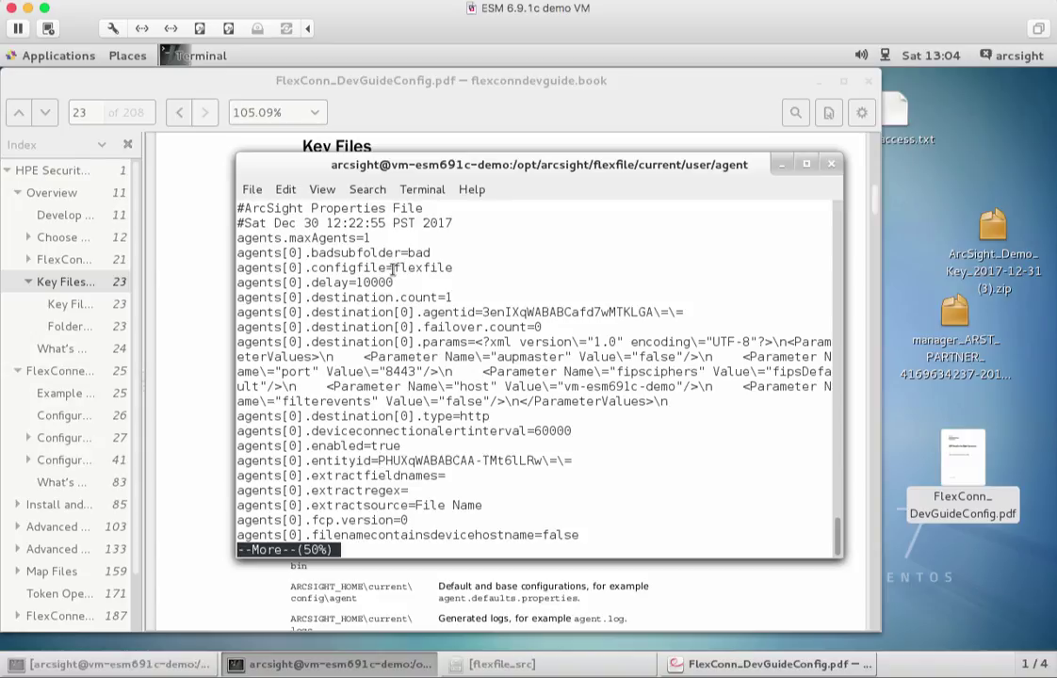
{"action": "left_click_drag", "start_coordinate": [393, 267], "coordinate": [450, 267]}
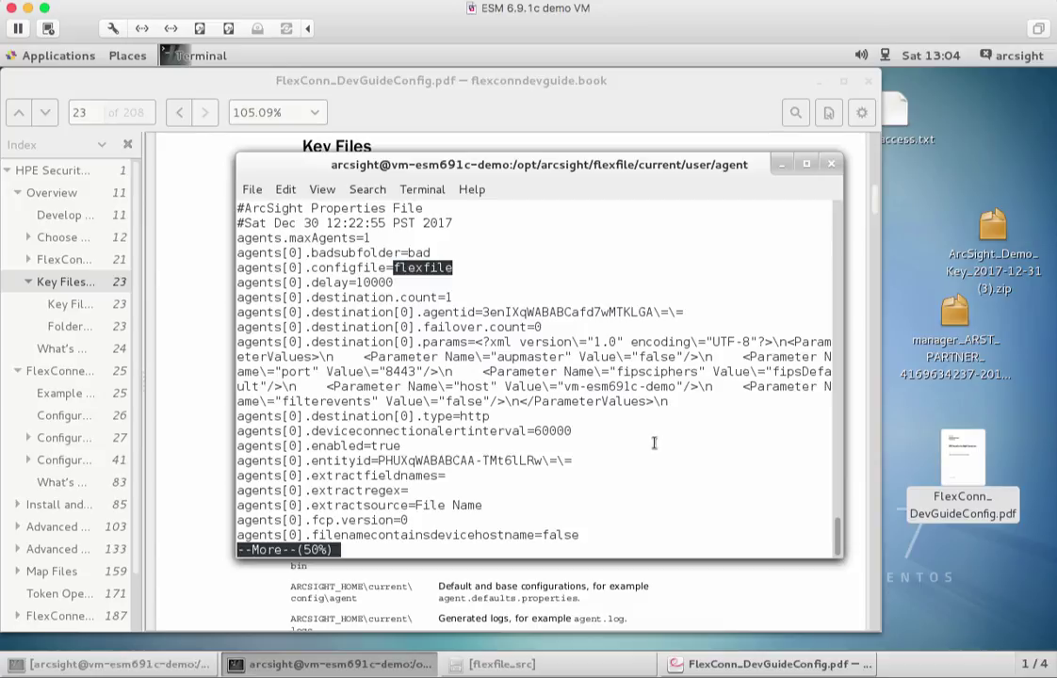
{"action": "key", "text": "space"}
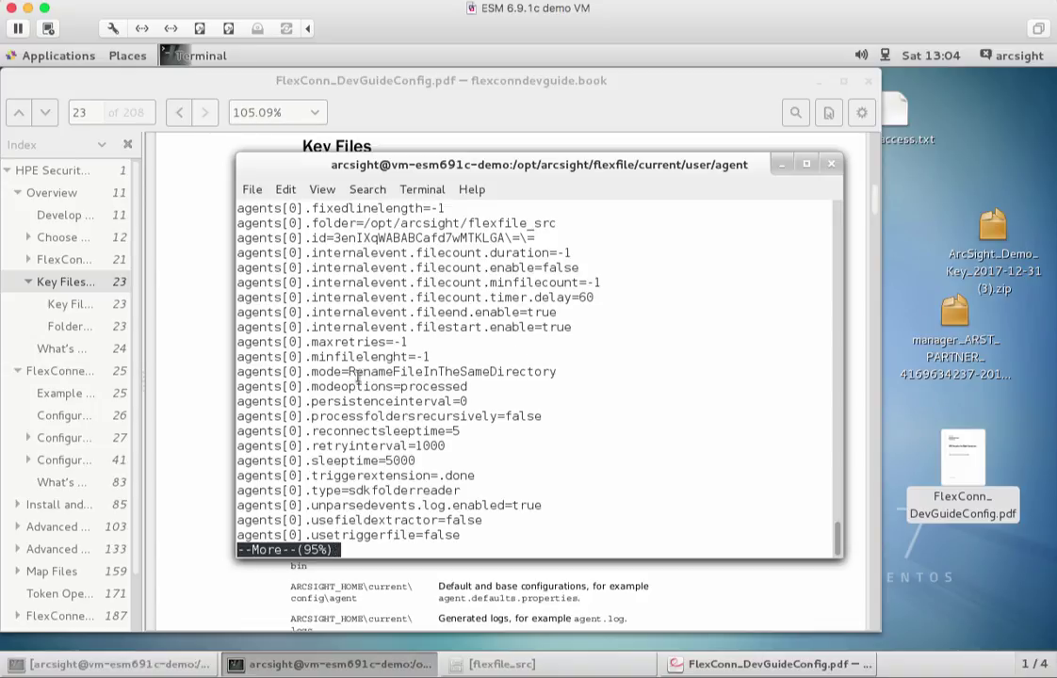
{"action": "left_click_drag", "start_coordinate": [348, 371], "coordinate": [559, 374]}
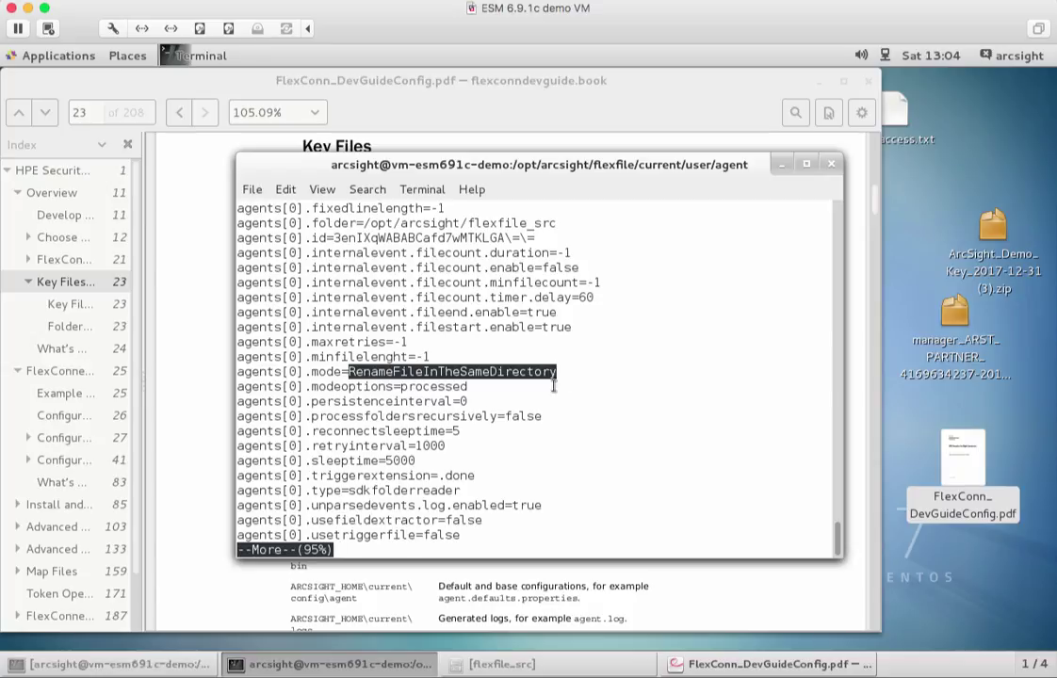
{"action": "left_click_drag", "start_coordinate": [402, 387], "coordinate": [472, 387]}
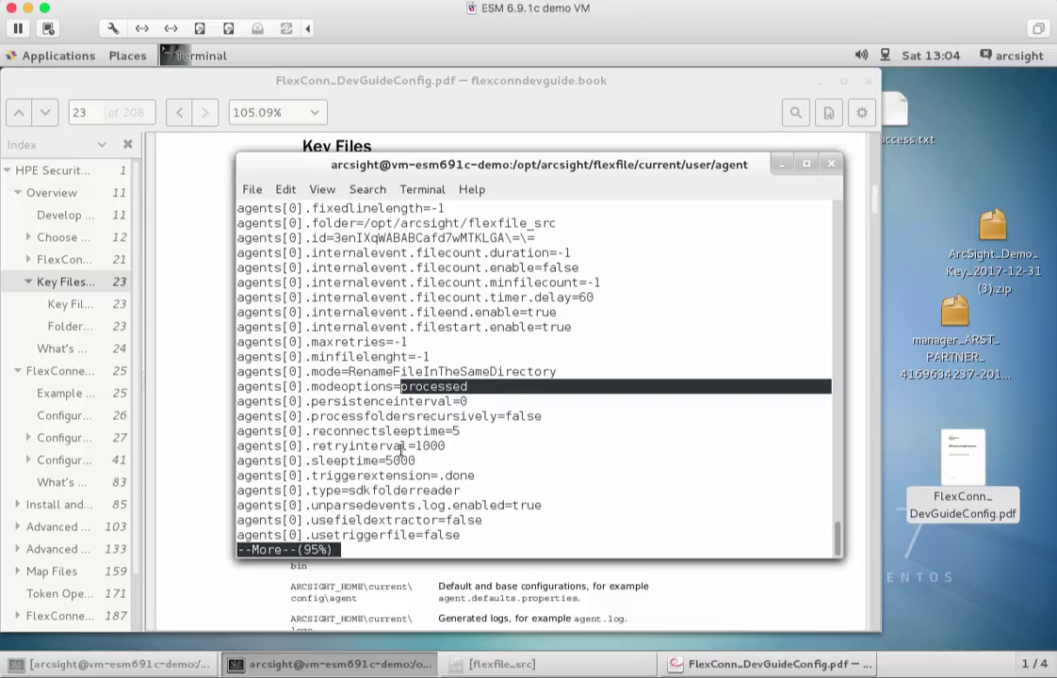
{"action": "scroll", "coordinate": [398, 446], "scroll_direction": "up", "scroll_amount": 1}
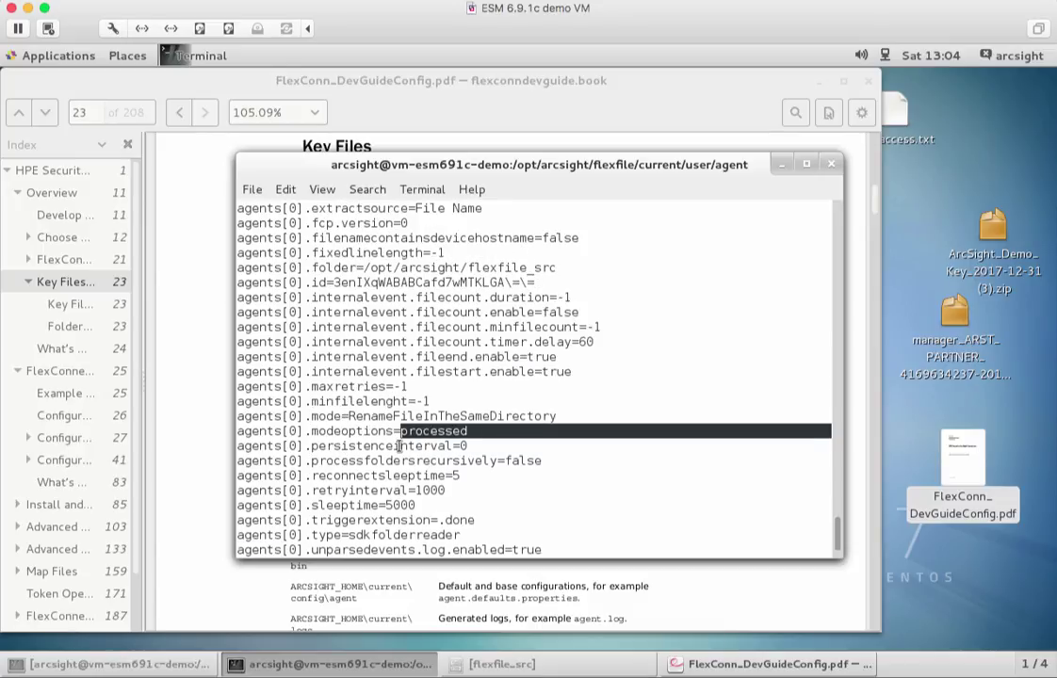
{"action": "key", "text": "space"}
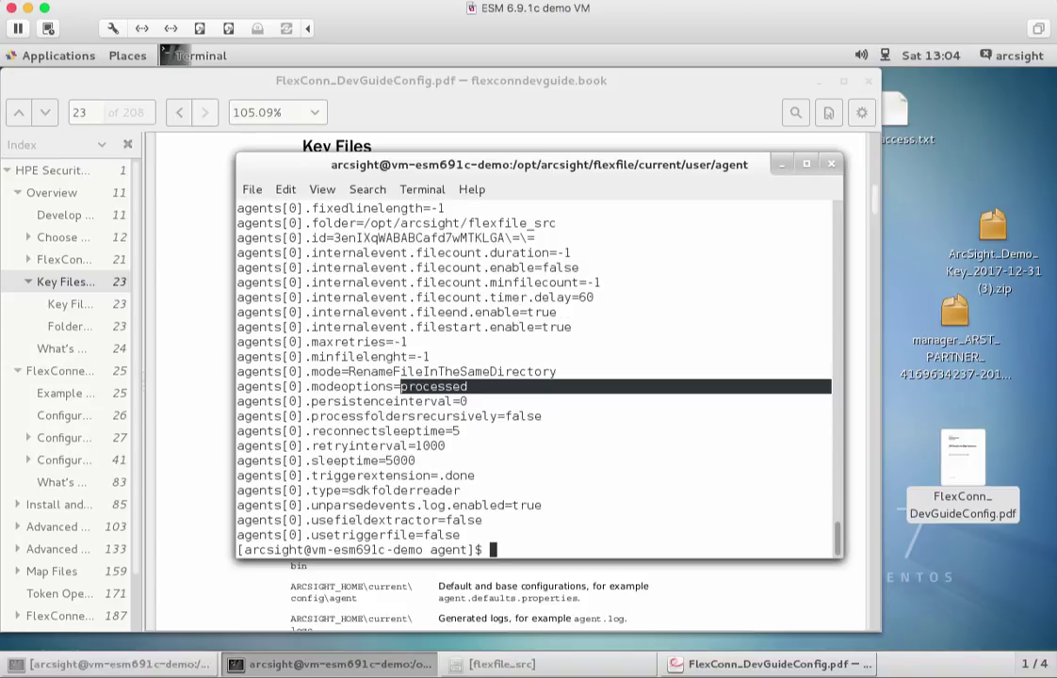
{"action": "key", "text": "Return"}
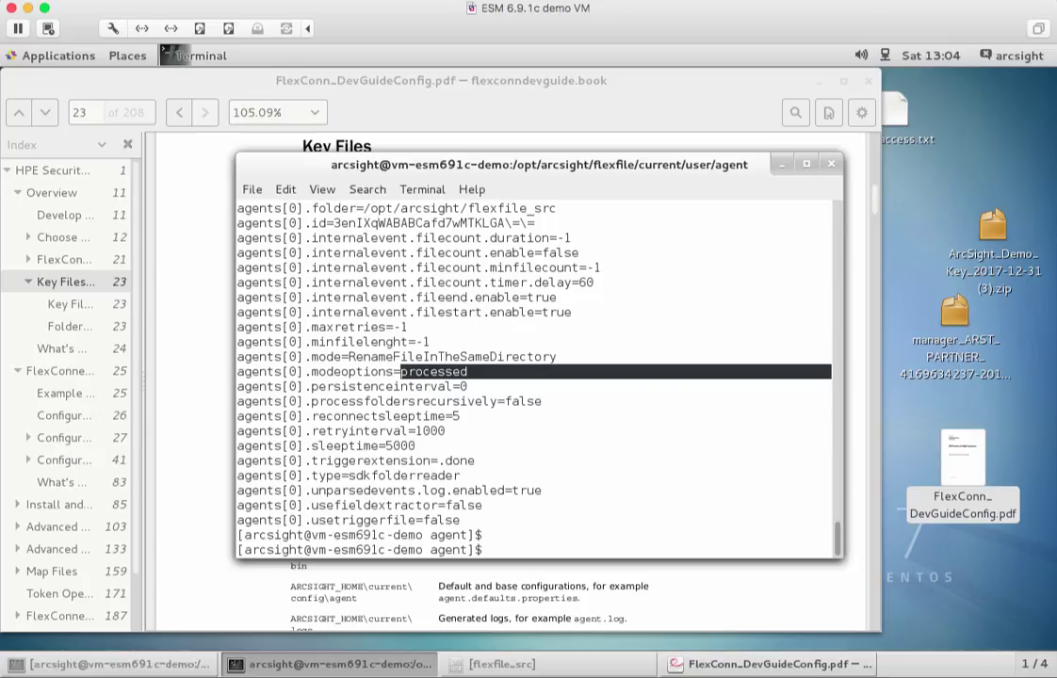
- Move up two directory levels to the connector's current folder, listing each level's contents, and change into bin
{"action": "type", "text": "cd .."}
{"action": "key", "text": "Return"}
{"action": "type", "text": "ls"}
{"action": "key", "text": "Return"}
{"action": "type", "text": "cd ."}
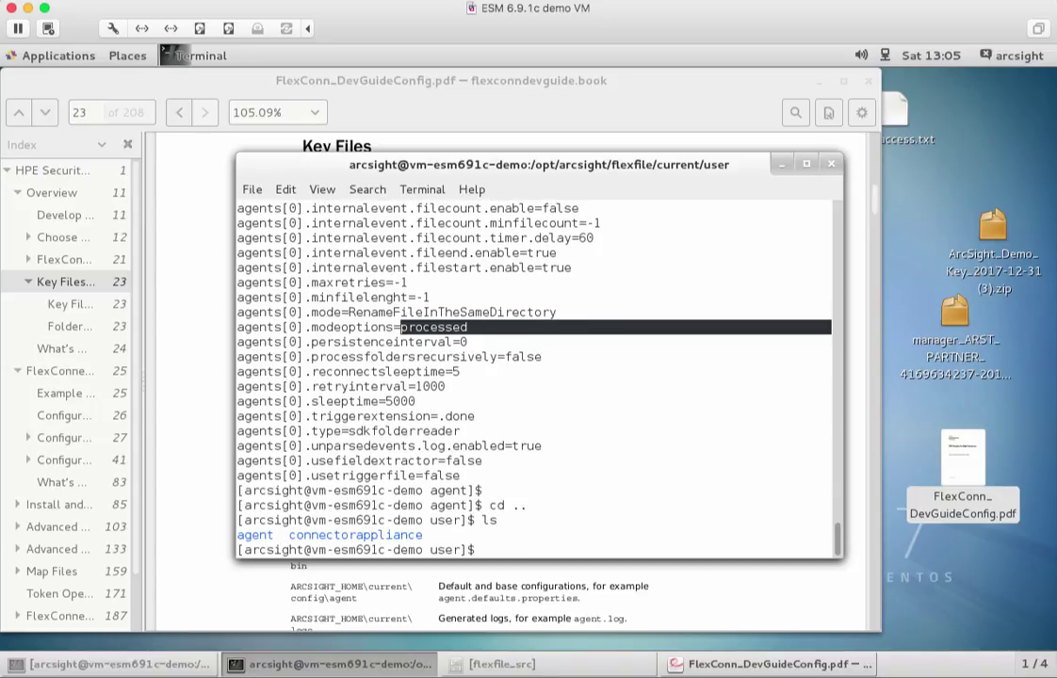
{"action": "key", "text": "Return"}
{"action": "type", "text": "cd .."}
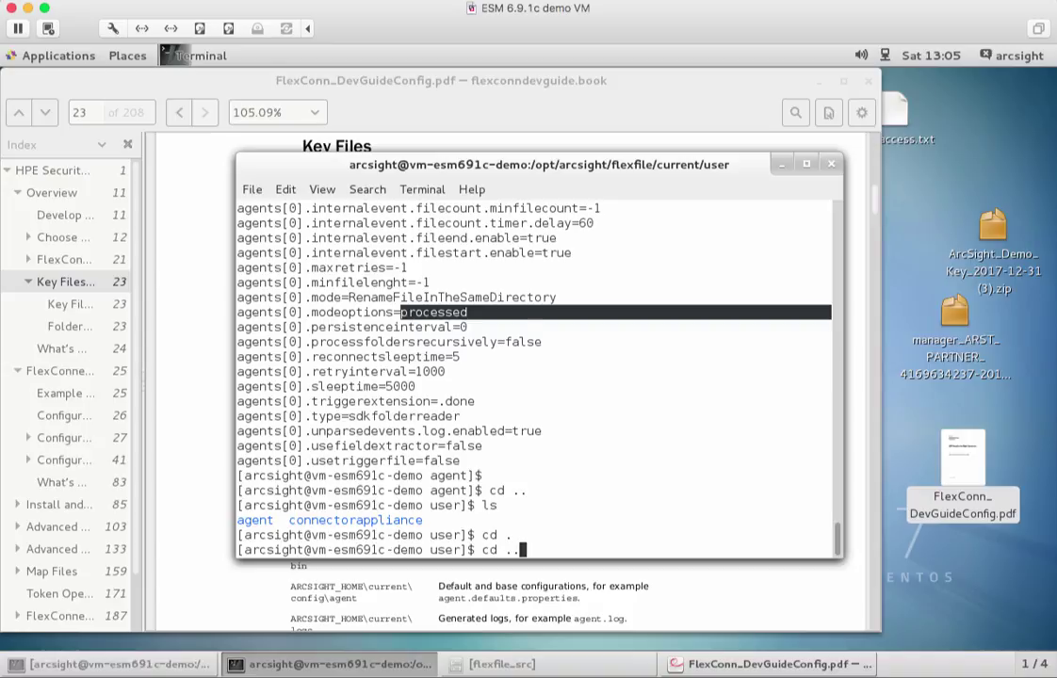
{"action": "key", "text": "Return"}
{"action": "type", "text": "ls"}
{"action": "key", "text": "Return"}
{"action": "type", "text": "cd bin"}
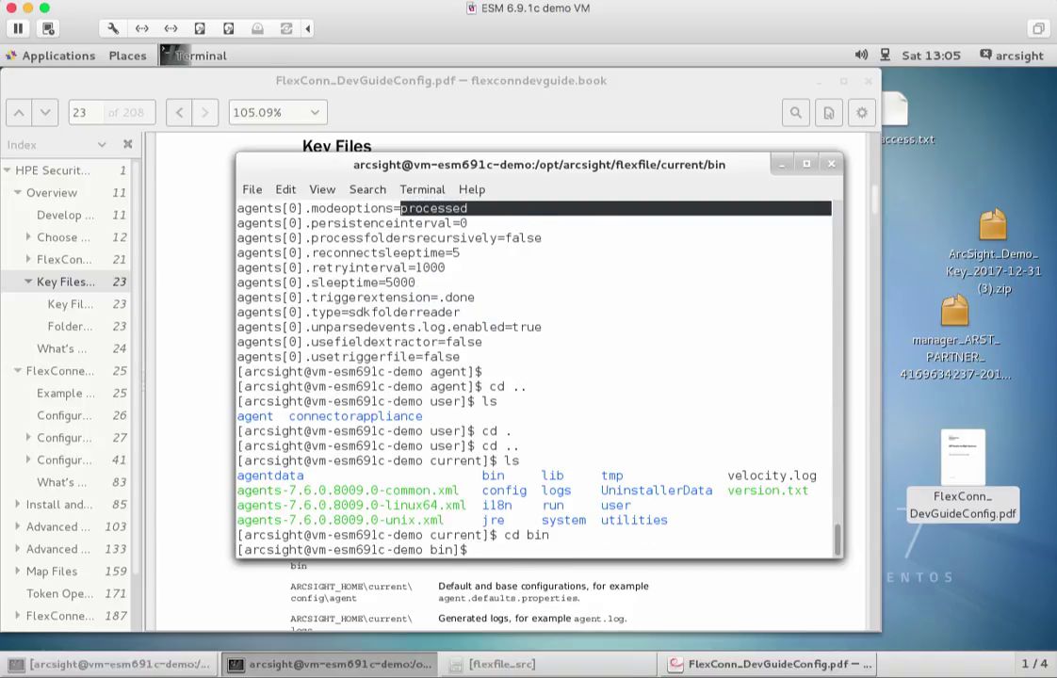
- Launch the regex tester with ./arcsight regex and enlarge its window to fill most of the desktop
{"action": "type", "text": "./arcsight"}
{"action": "type", "text": "regex"}
{"action": "key", "text": "Return"}
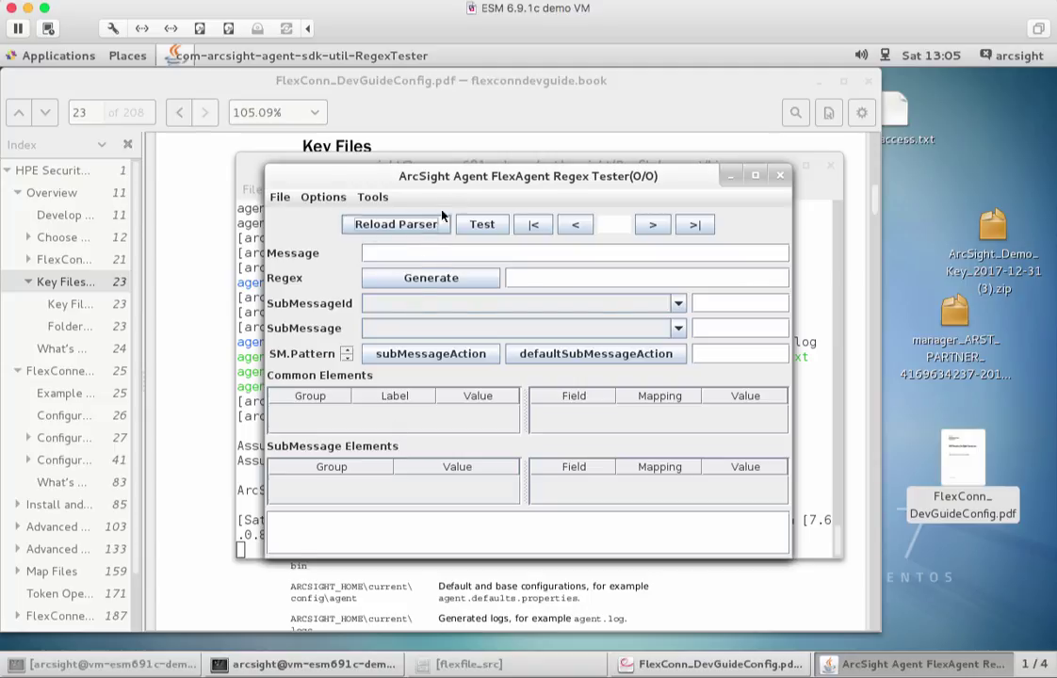
{"action": "left_click_drag", "start_coordinate": [462, 182], "coordinate": [221, 82]}
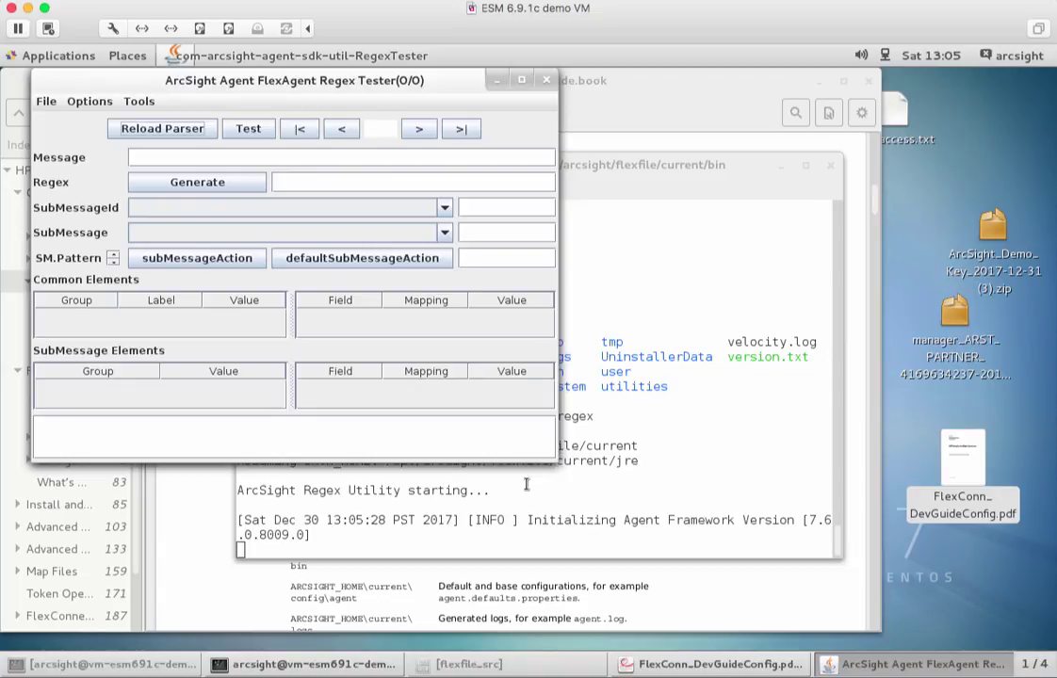
{"action": "left_click_drag", "start_coordinate": [552, 452], "coordinate": [1022, 645]}
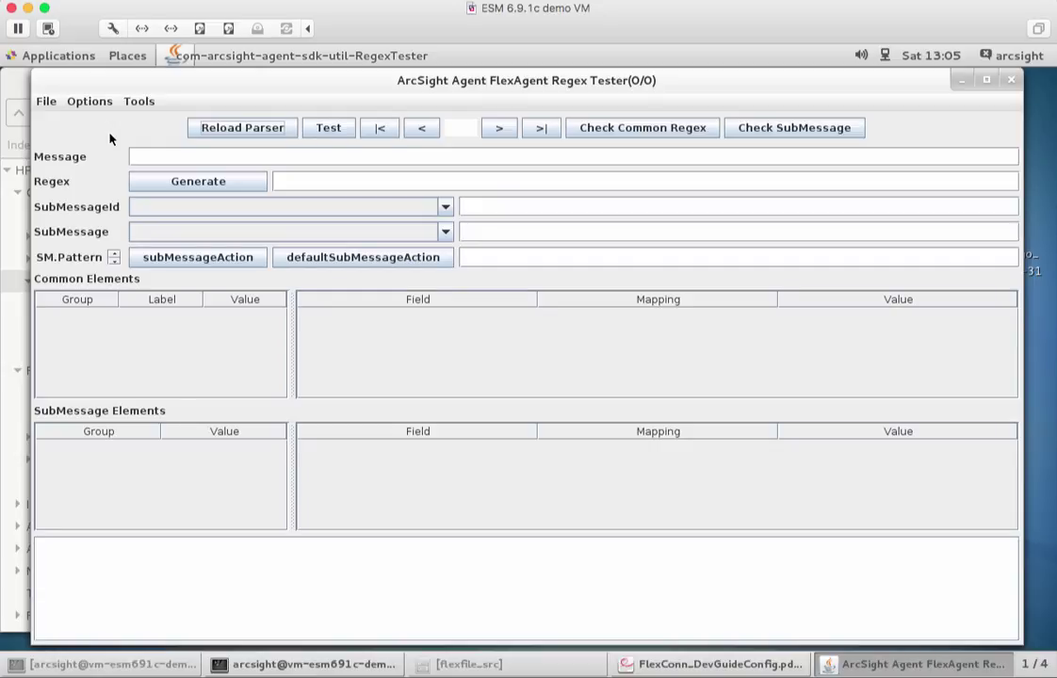
- Create a new FlexAgent regex file named flexfile in the connector's user/agent/flexagent folder
{"action": "left_click", "coordinate": [44, 99]}
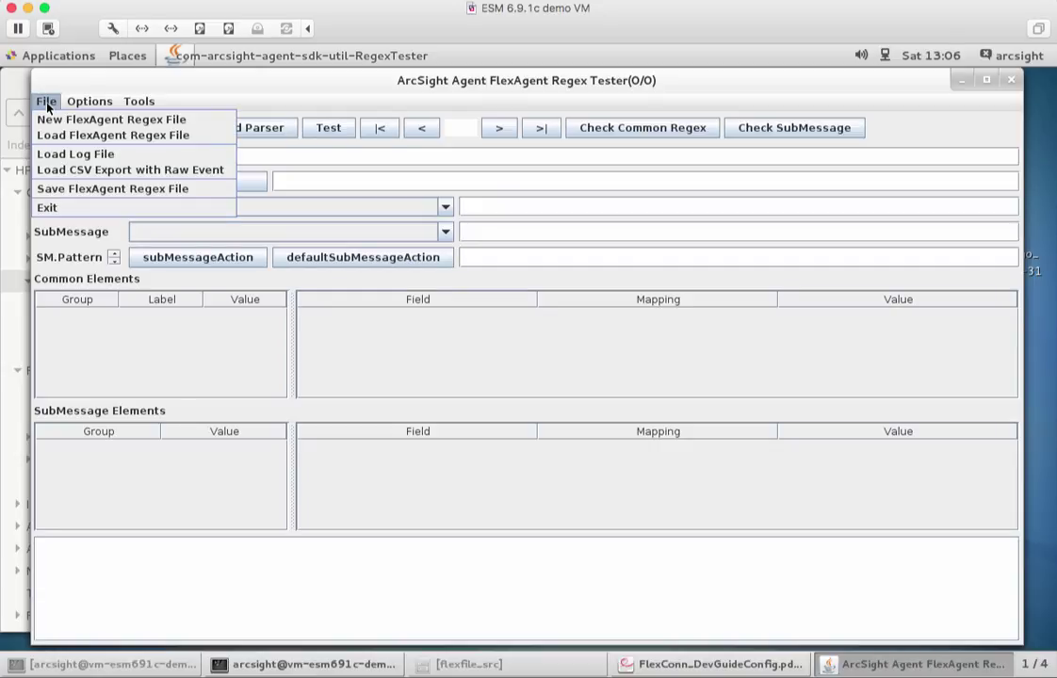
{"action": "left_click", "coordinate": [52, 120]}
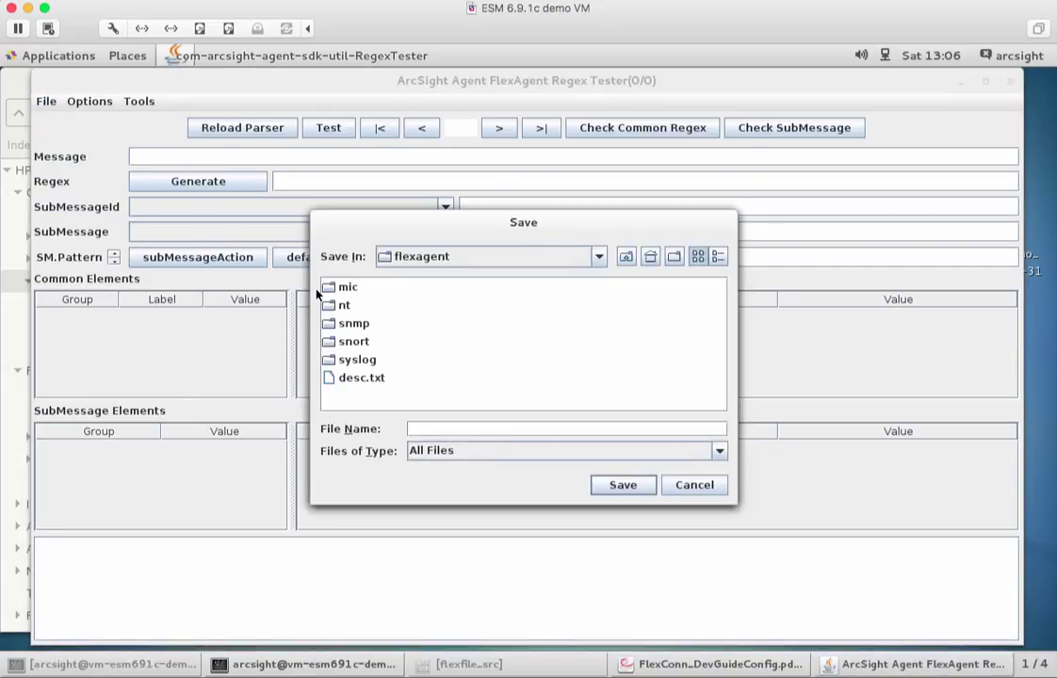
{"action": "left_click", "coordinate": [600, 258]}
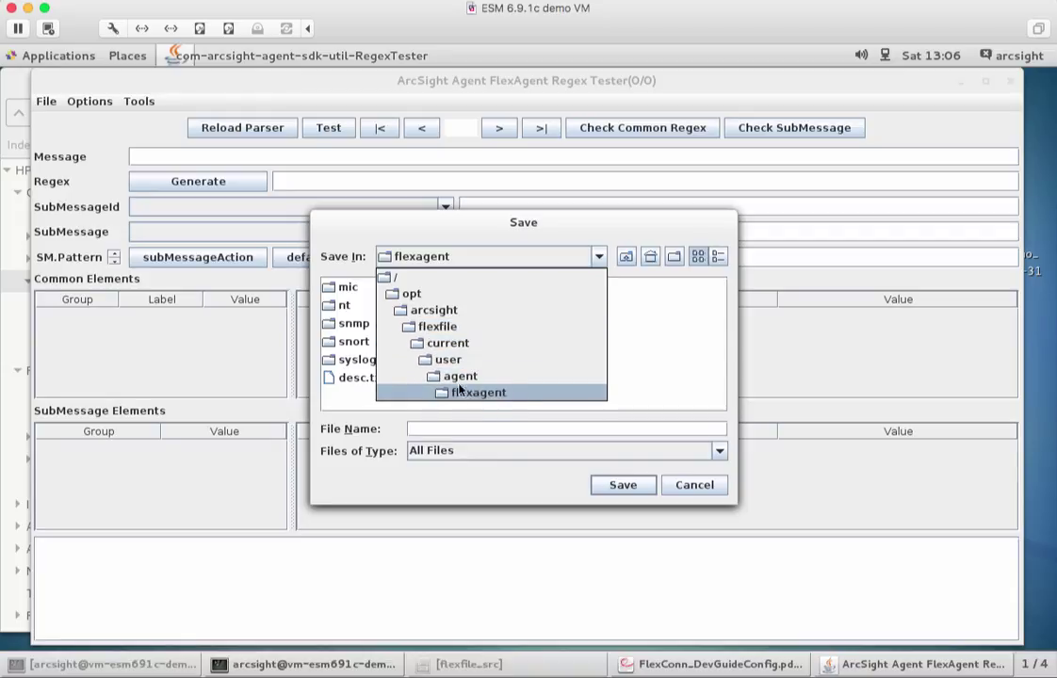
{"action": "left_click", "coordinate": [454, 428]}
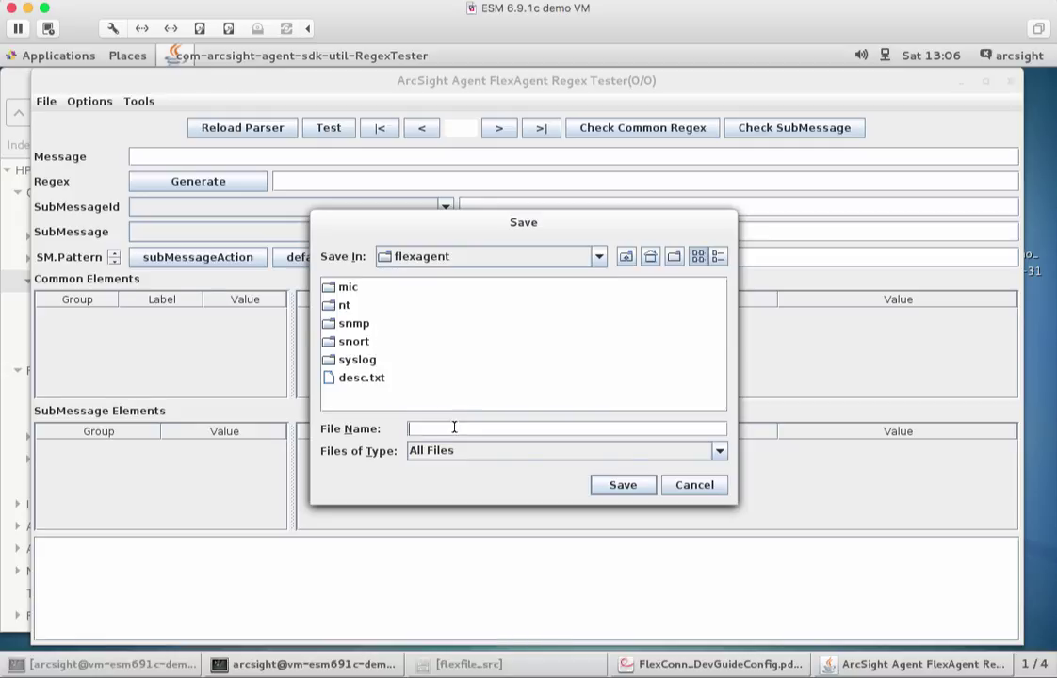
{"action": "type", "text": "flexfile"}
{"action": "left_click", "coordinate": [616, 486]}
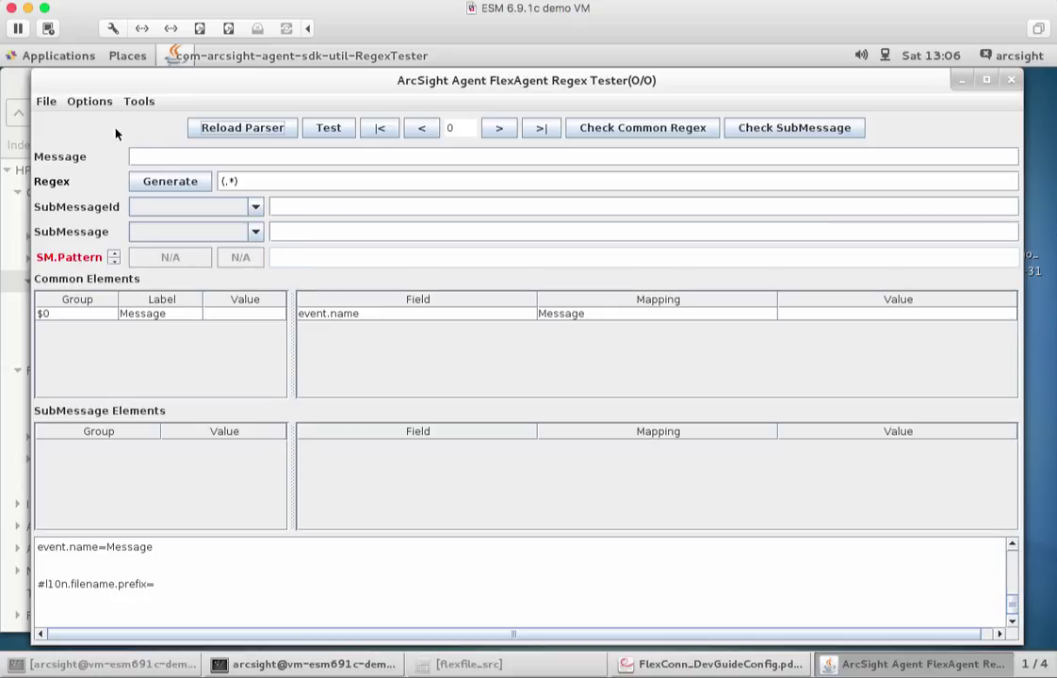
- Load the log file phy_access.txt from /opt/arcsight/flexfile_src and review the parser file's text
{"action": "left_click", "coordinate": [46, 101]}
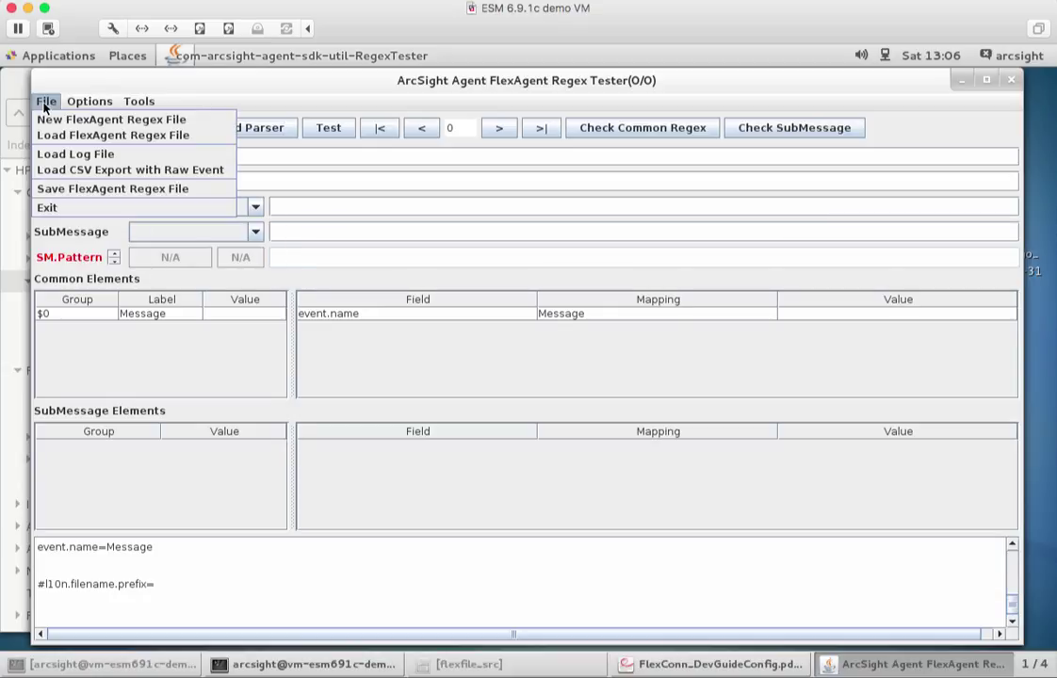
{"action": "left_click", "coordinate": [48, 160]}
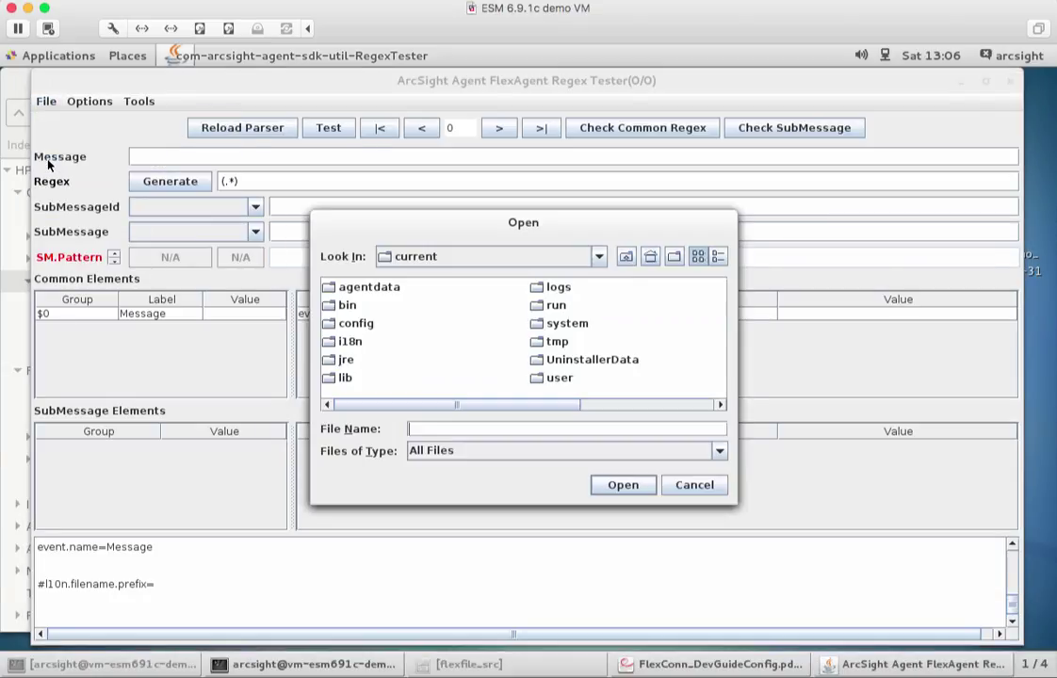
{"action": "left_click", "coordinate": [598, 264]}
{"action": "left_click", "coordinate": [490, 311]}
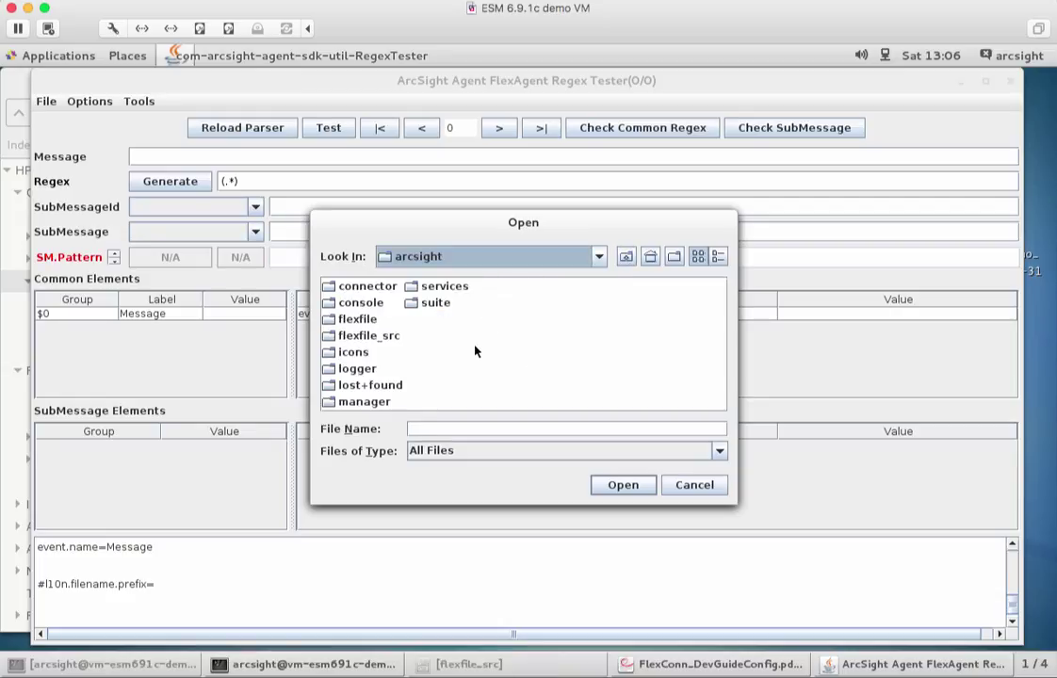
{"action": "left_click", "coordinate": [373, 338]}
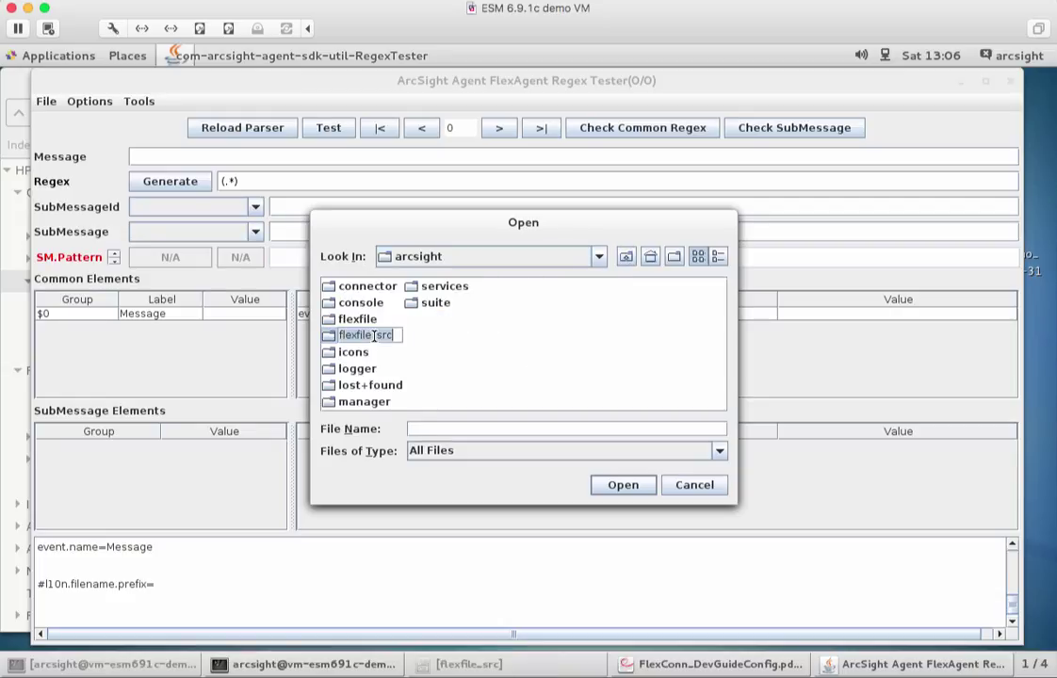
{"action": "double_click", "coordinate": [326, 338]}
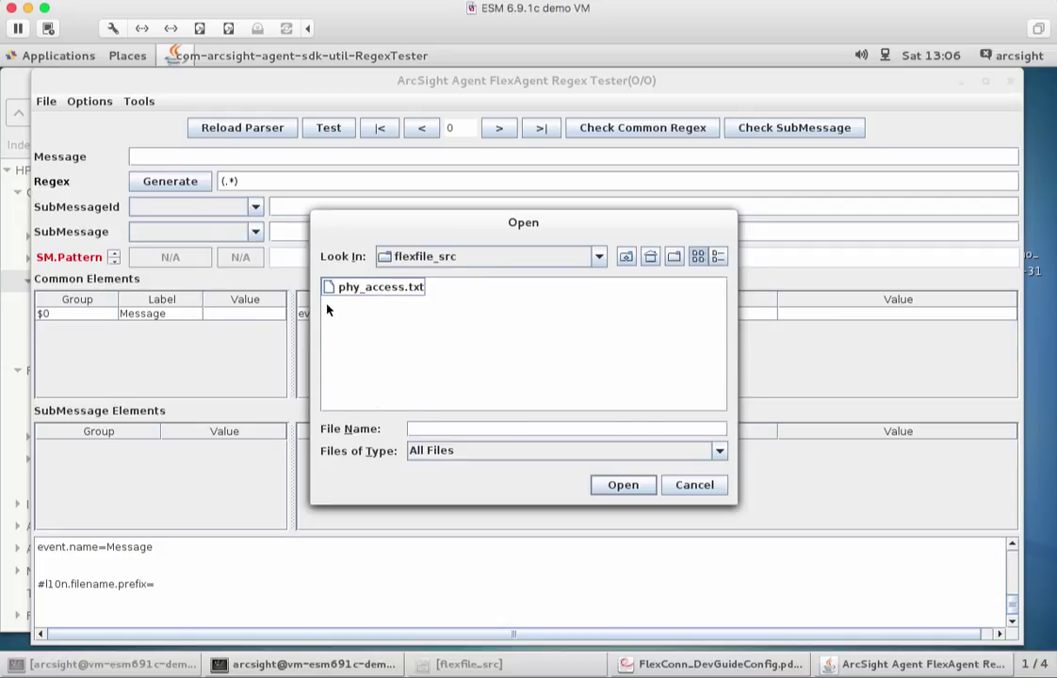
{"action": "left_click", "coordinate": [350, 287]}
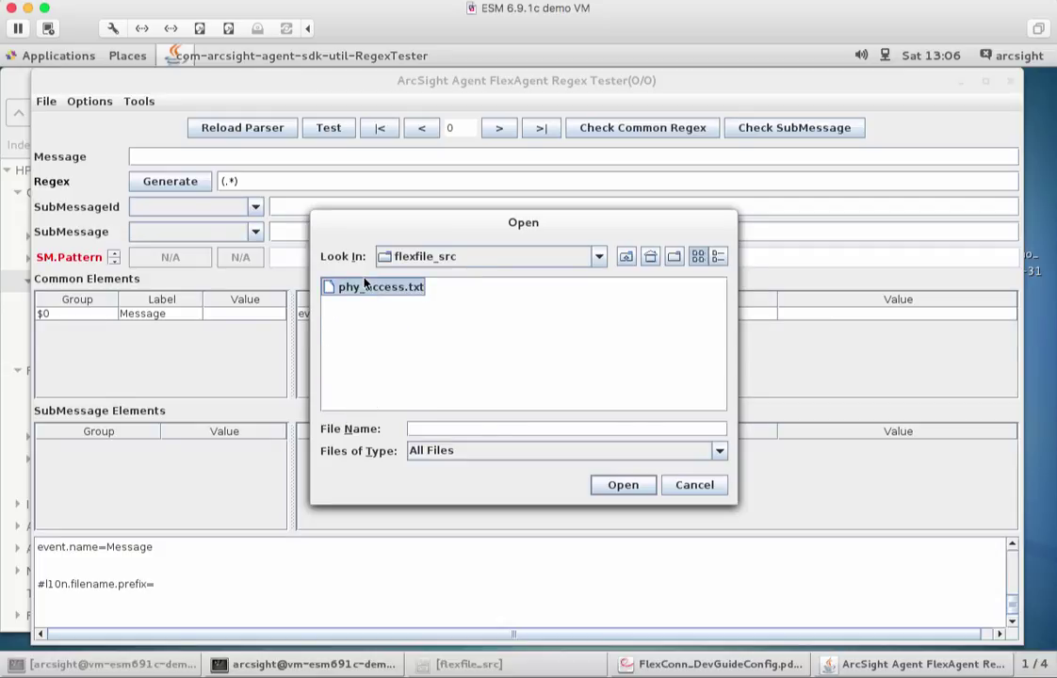
{"action": "left_click", "coordinate": [612, 486]}
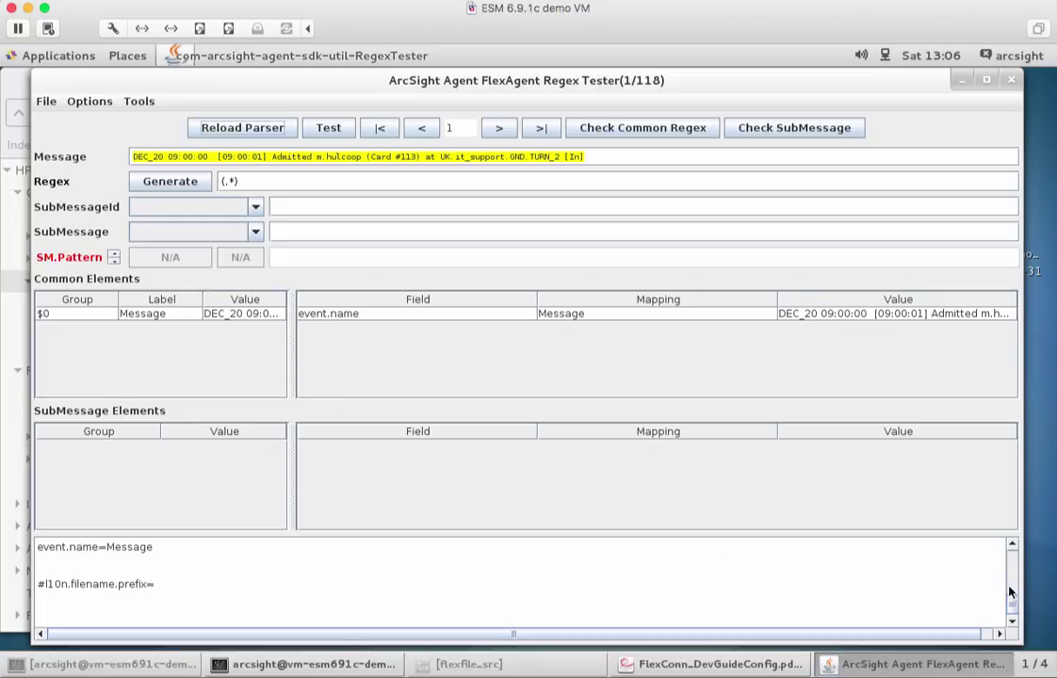
{"action": "left_click_drag", "start_coordinate": [1013, 610], "coordinate": [1014, 569]}
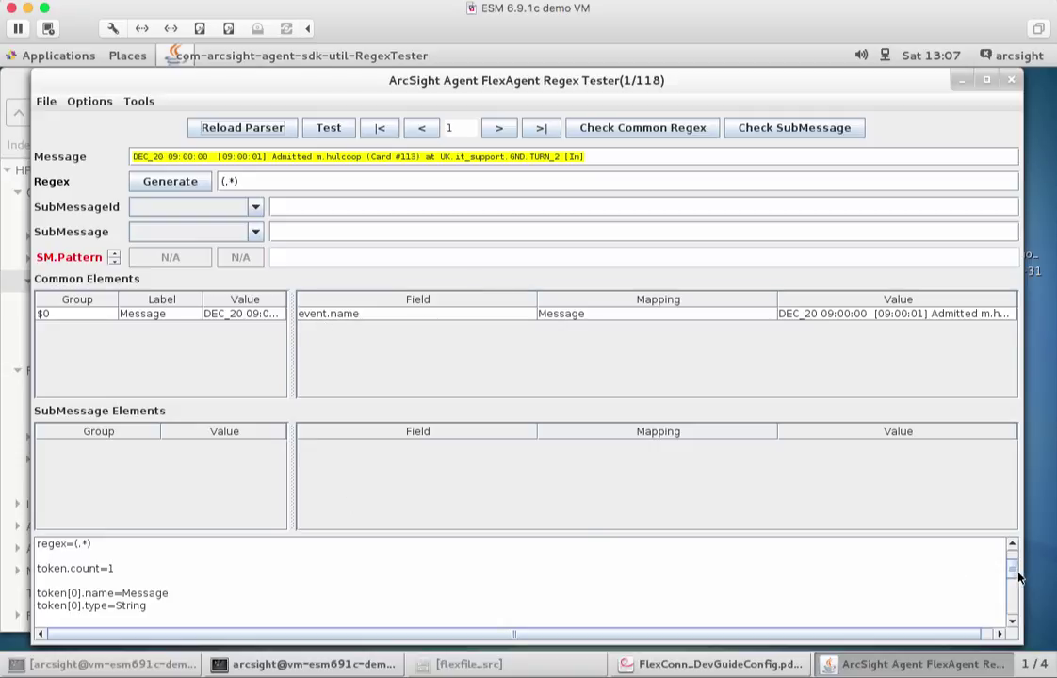
{"action": "left_click_drag", "start_coordinate": [1017, 577], "coordinate": [1014, 604]}
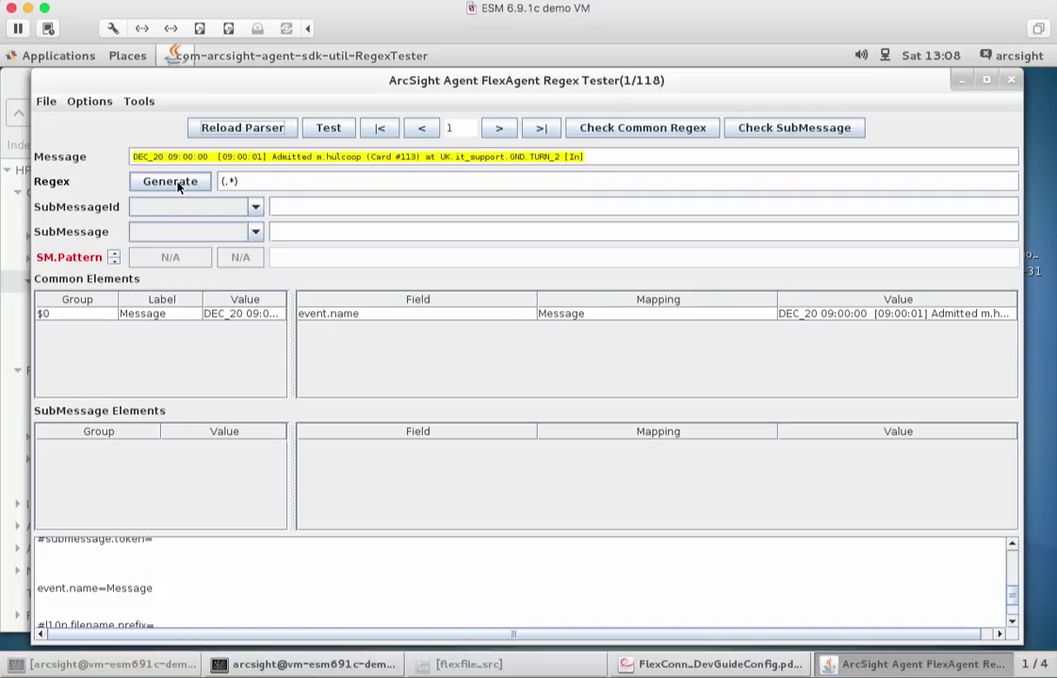
- Replace the default regex with \S+_\d+ to match the date at the start of the first log message
{"action": "left_click", "coordinate": [254, 182]}
{"action": "left_click_drag", "start_coordinate": [242, 181], "coordinate": [211, 181]}
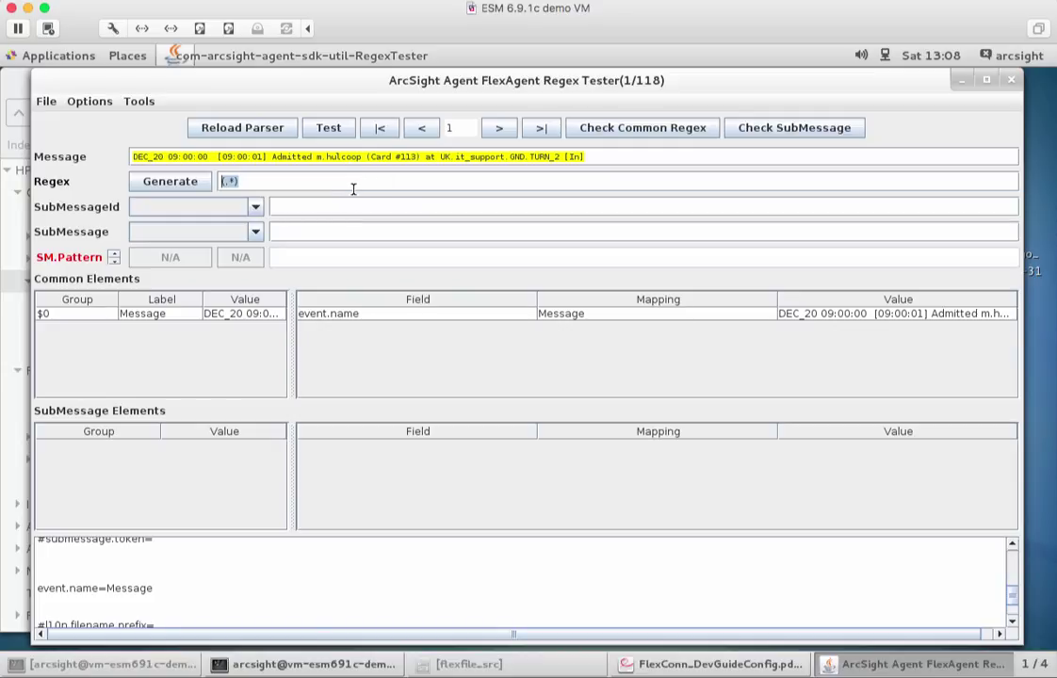
{"action": "left_click", "coordinate": [267, 183]}
{"action": "key", "text": "BackSpace"}
{"action": "key", "text": "BackSpace"}
{"action": "key", "text": "BackSpace"}
{"action": "key", "text": "BackSpace"}
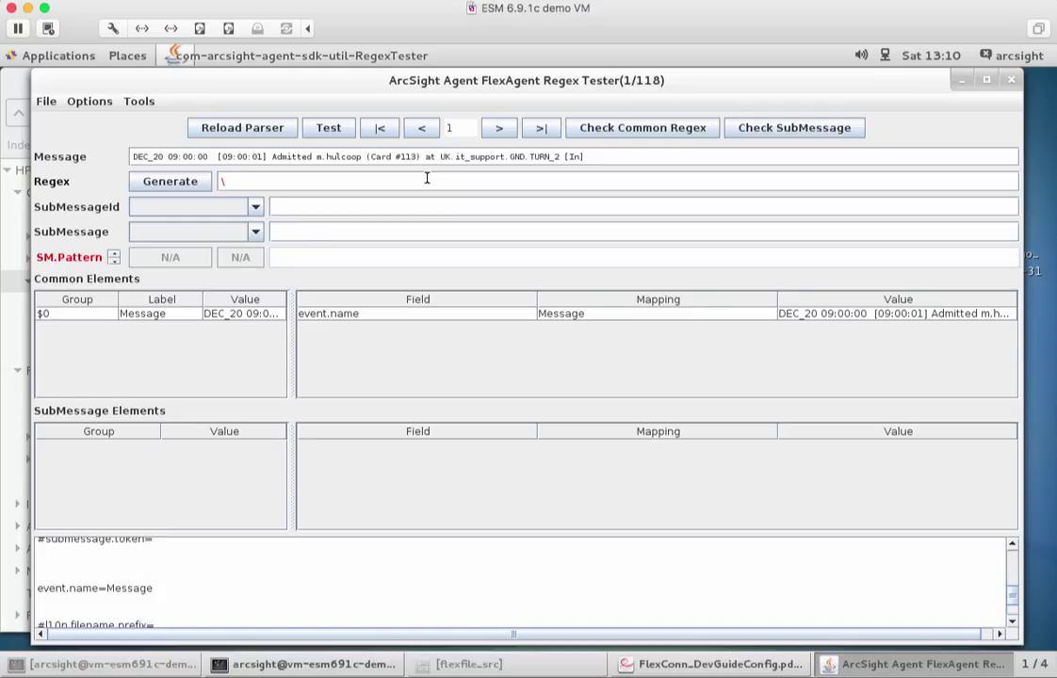
{"action": "type", "text": "S"}
{"action": "type", "text": "+_"}
{"action": "type", "text": "\\d+"}
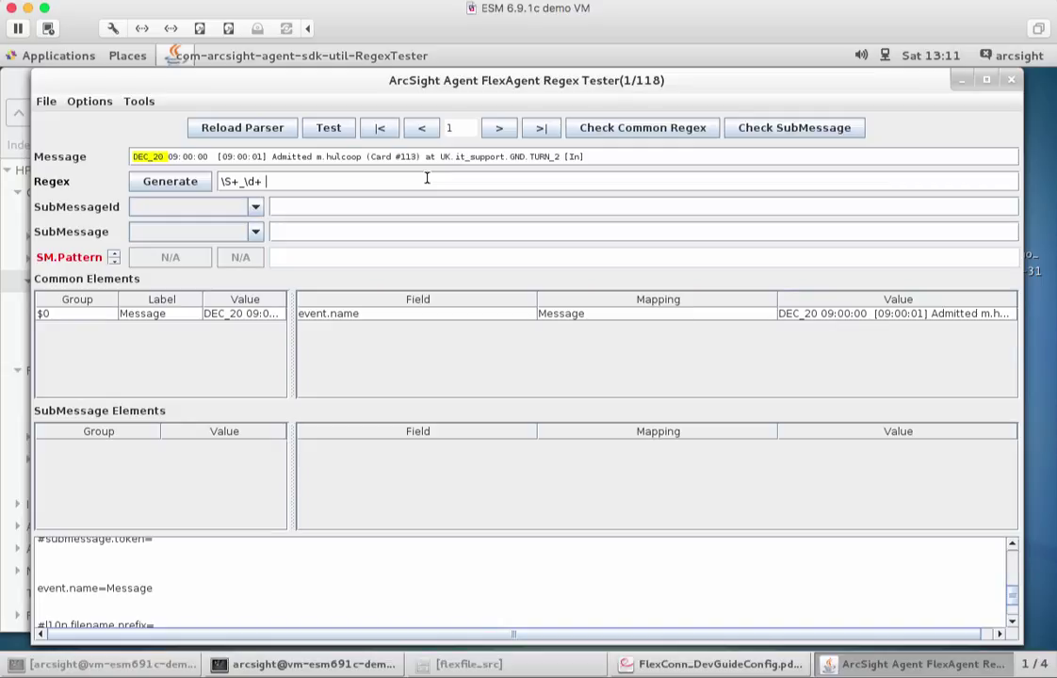
- Extend the regex with \d+:\d+:\d+ for the time and enclose the date and time in one capture group
{"action": "type", "text": "\\d+:\\d+:\\d"}
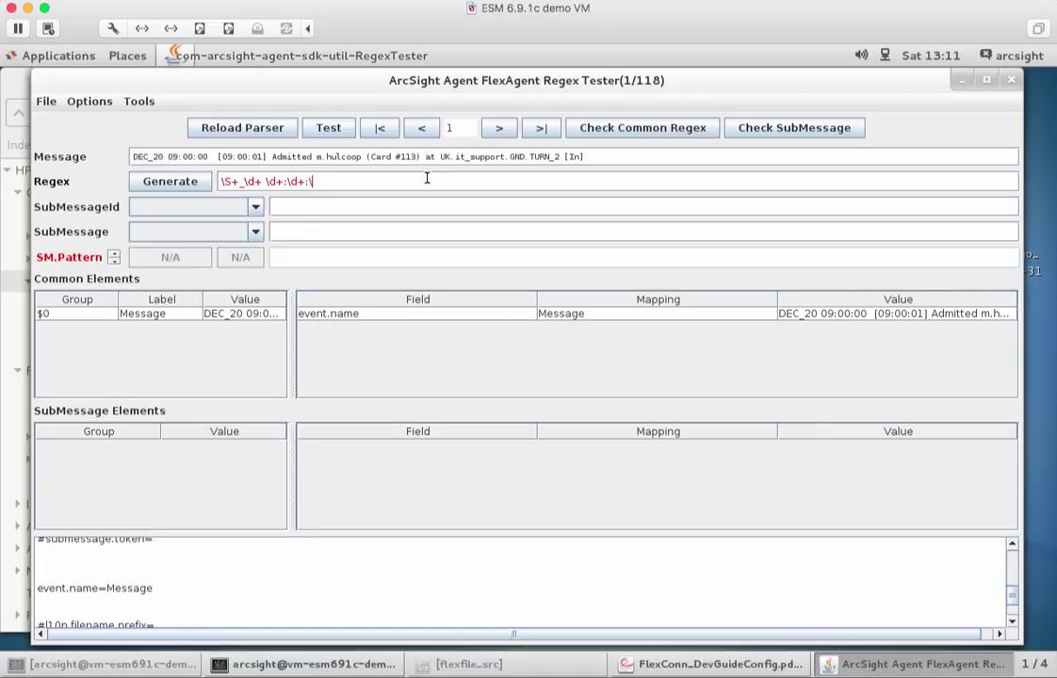
{"action": "type", "text": "+"}
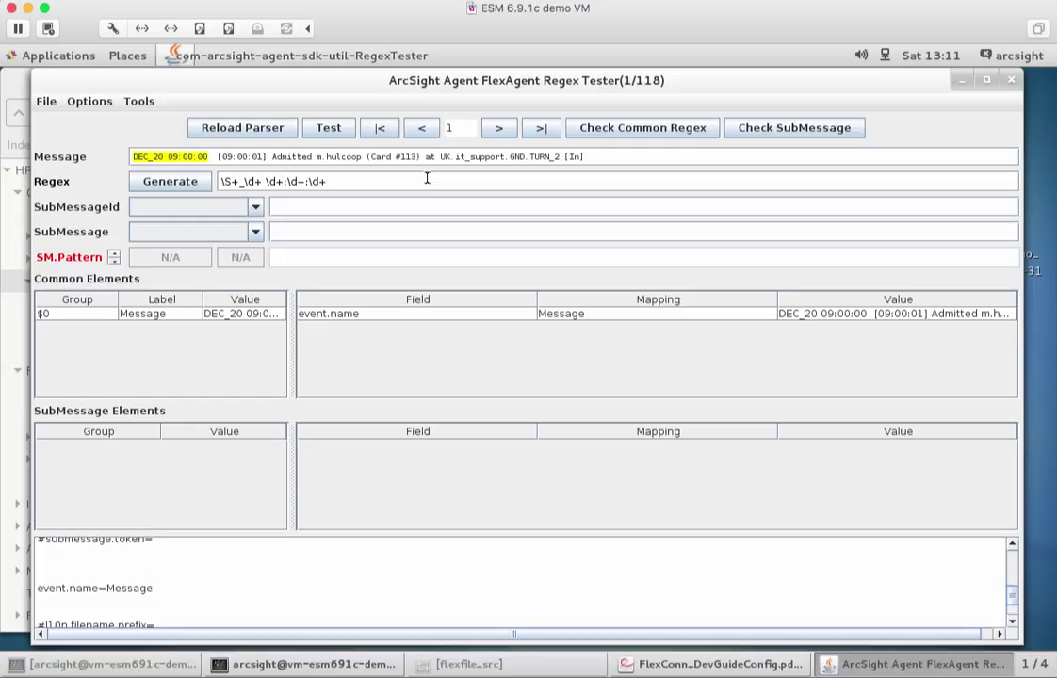
{"action": "type", "text": ")"}
{"action": "key", "text": "Home"}
{"action": "type", "text": "("}
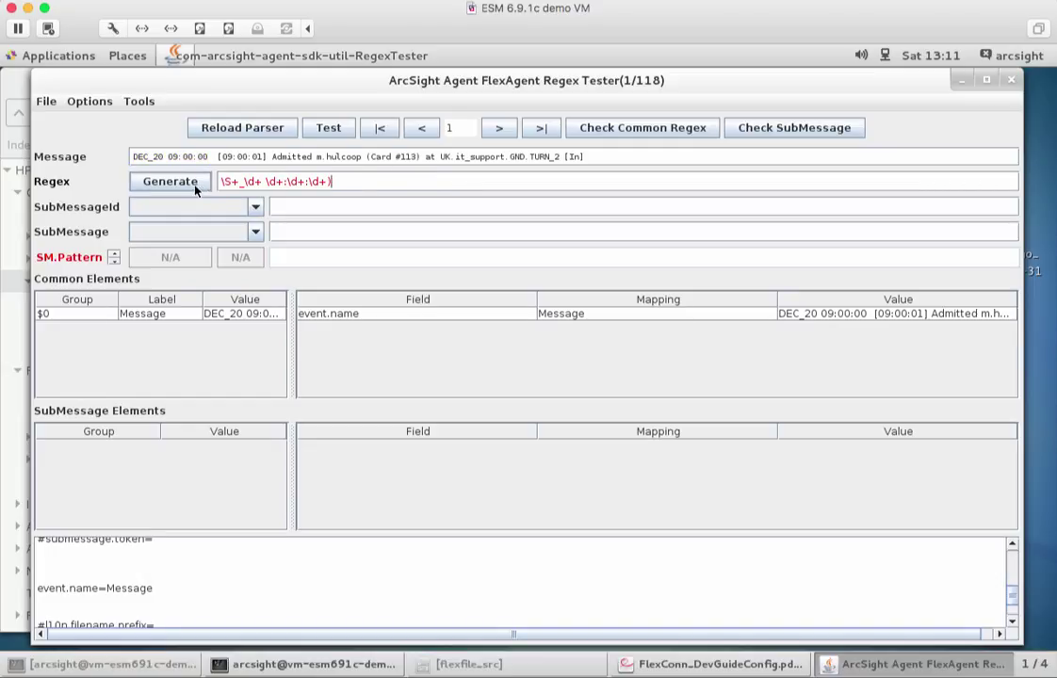
{"action": "key", "text": "Return"}
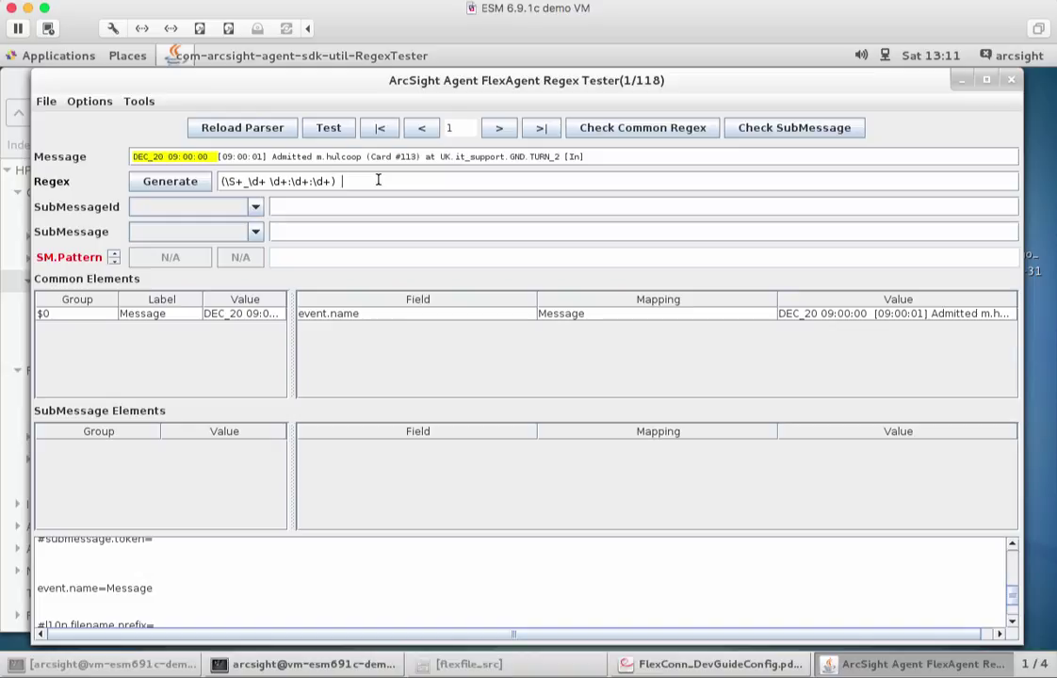
- Append \[\d+:\d+:\d+\] to the regex to match the bracketed second time without capturing it
{"action": "type", "text": "{"}
{"action": "key", "text": "BackSpace"}
{"action": "type", "text": "\\["}
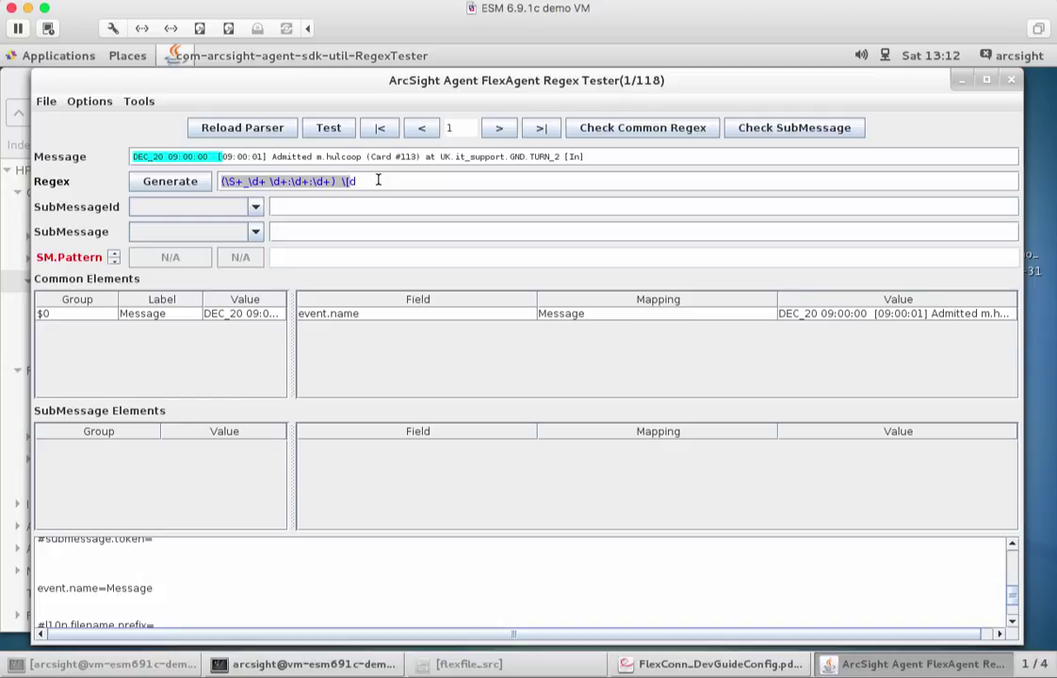
{"action": "type", "text": "\\d+:"}
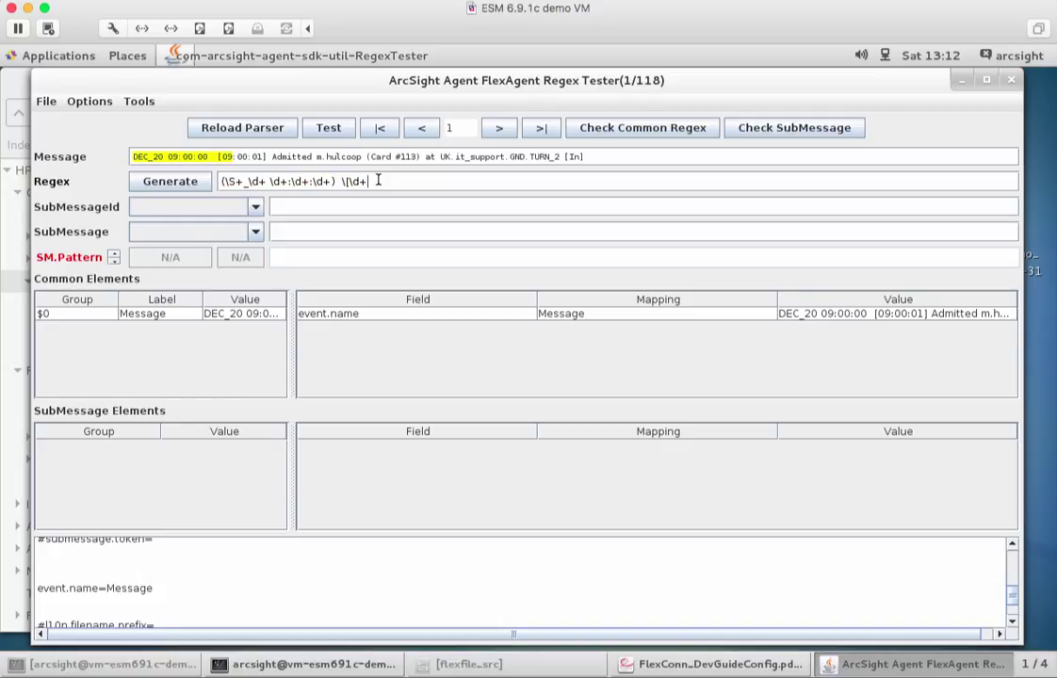
{"action": "type", "text": "\\d+:\\"}
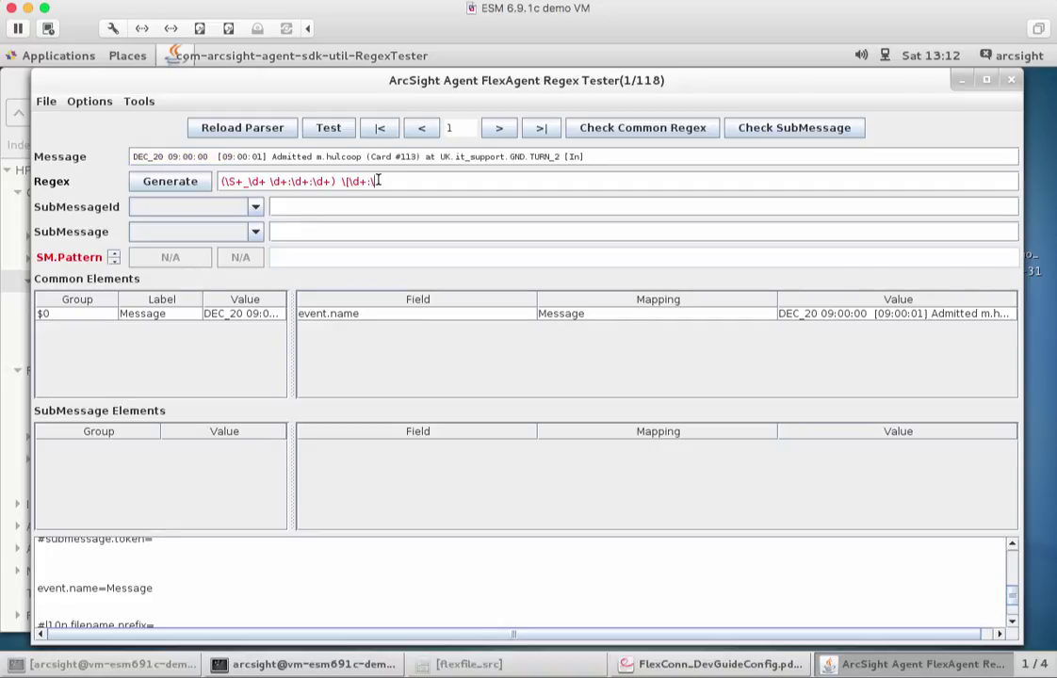
{"action": "type", "text": "d+:"}
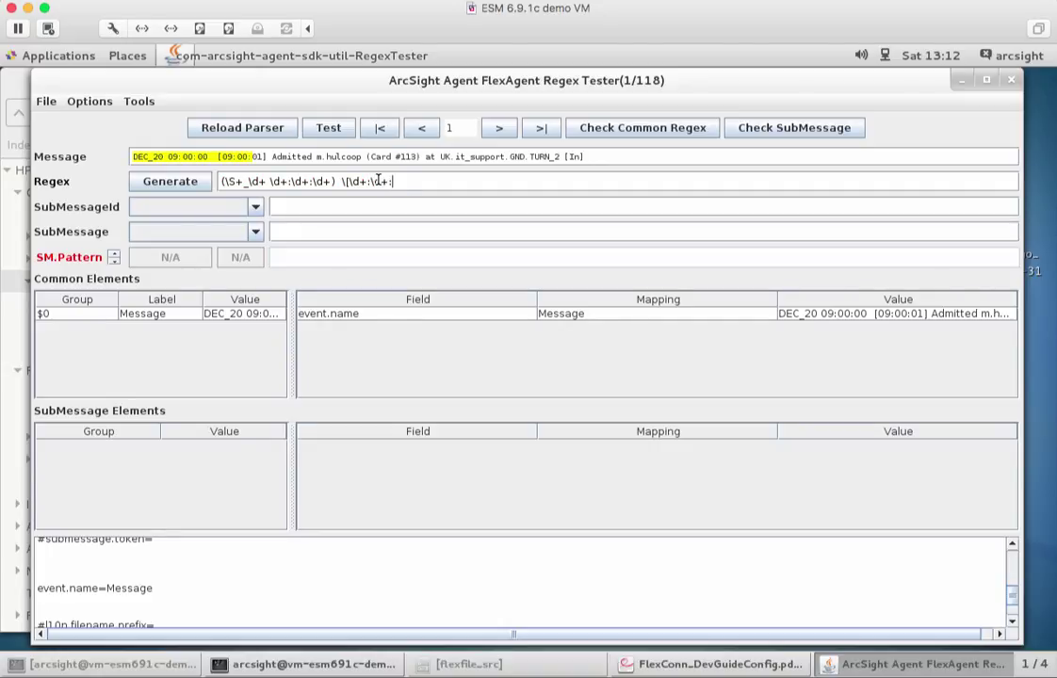
{"action": "type", "text": "\\d+"}
{"action": "type", "text": "\\"}
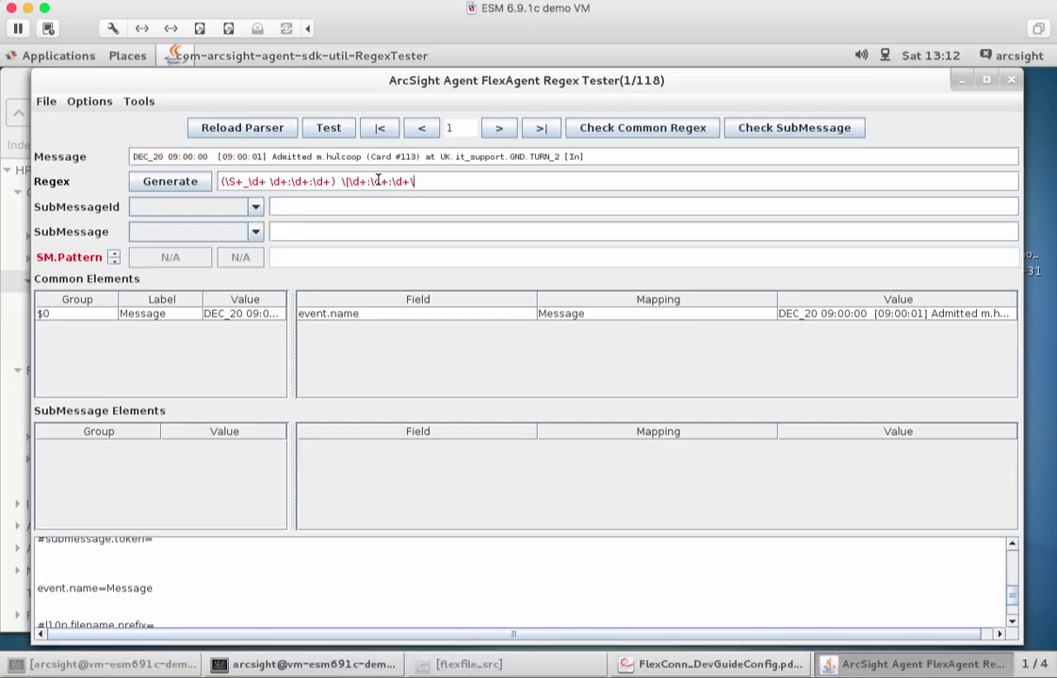
{"action": "type", "text": "]"}
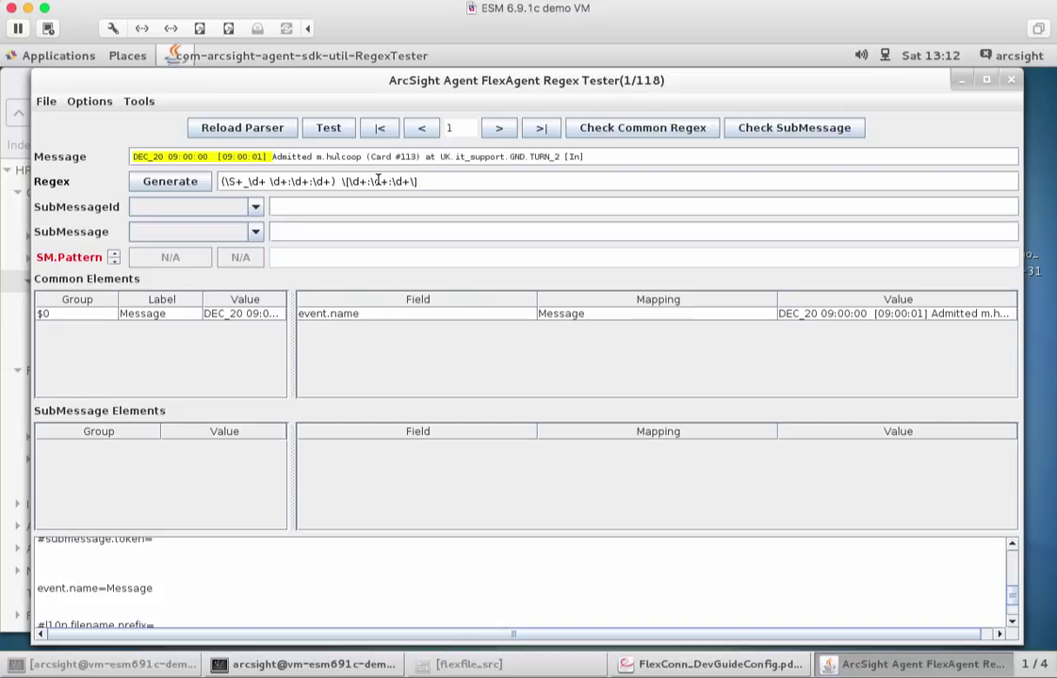
- Append two (\S+) capture groups, separated by a space, for the access action and the user name
{"action": "type", "text": "\\S+"}
{"action": "type", "text": "(\\S+"}
{"action": "key", "text": "End"}
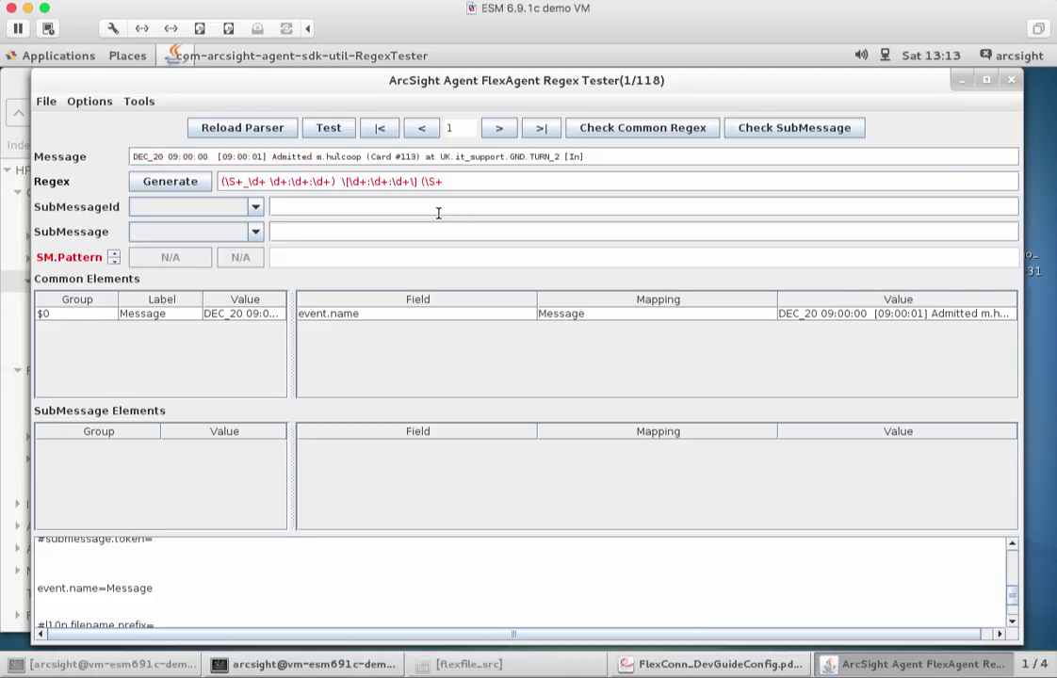
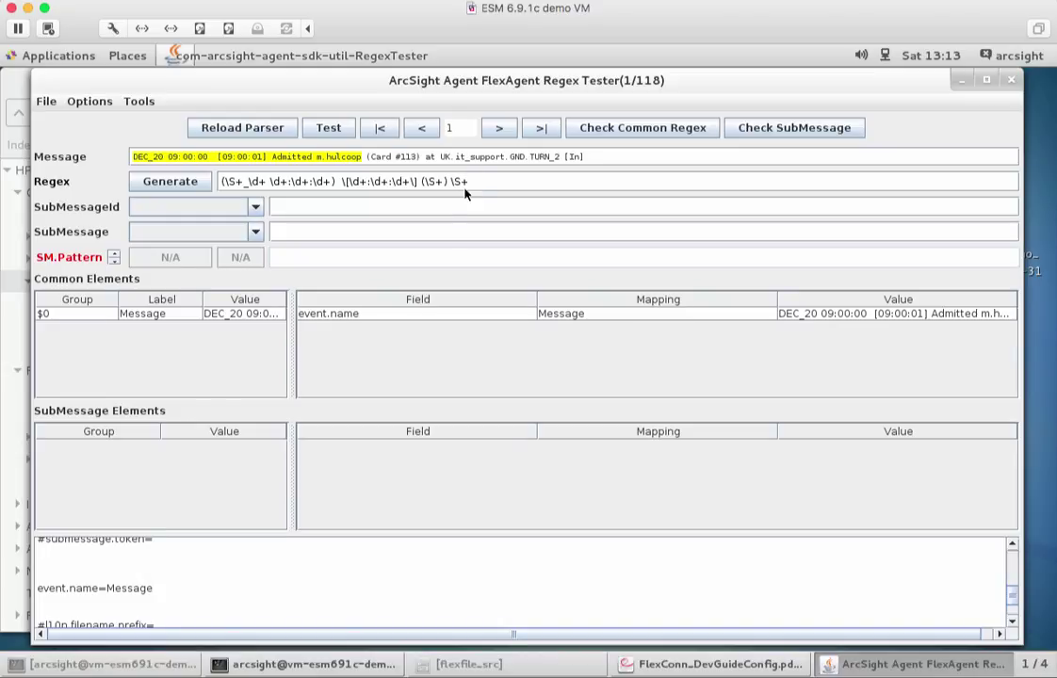
{"action": "type", "text": ")"}
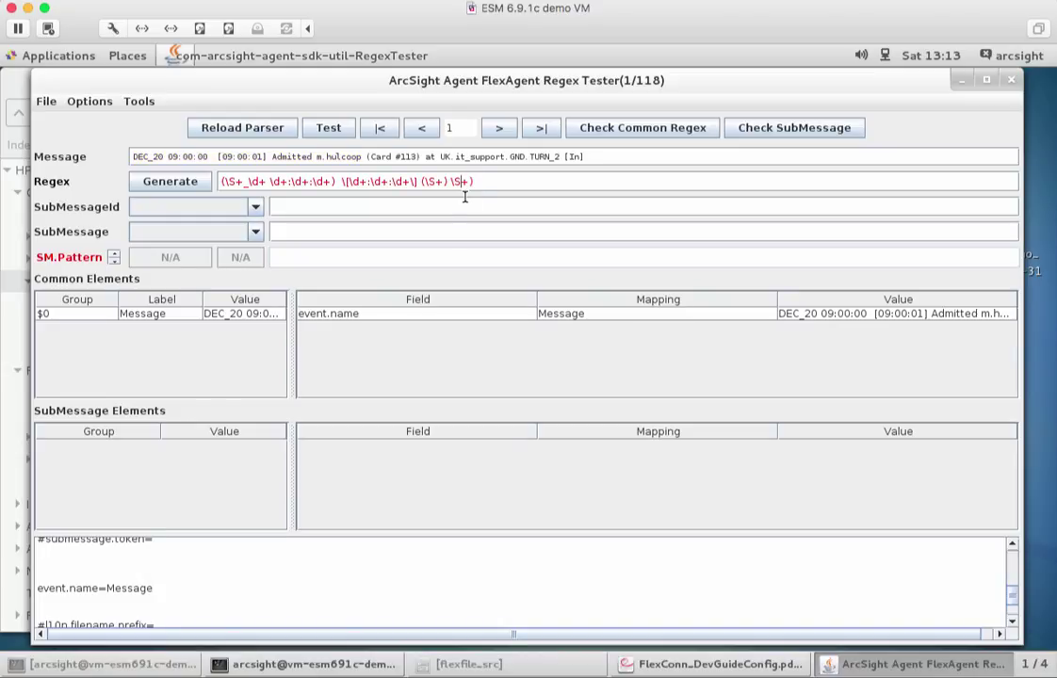
{"action": "key", "text": "Left"}
{"action": "key", "text": "Left"}
{"action": "key", "text": "Left"}
{"action": "key", "text": "Left"}
{"action": "type", "text": "("}
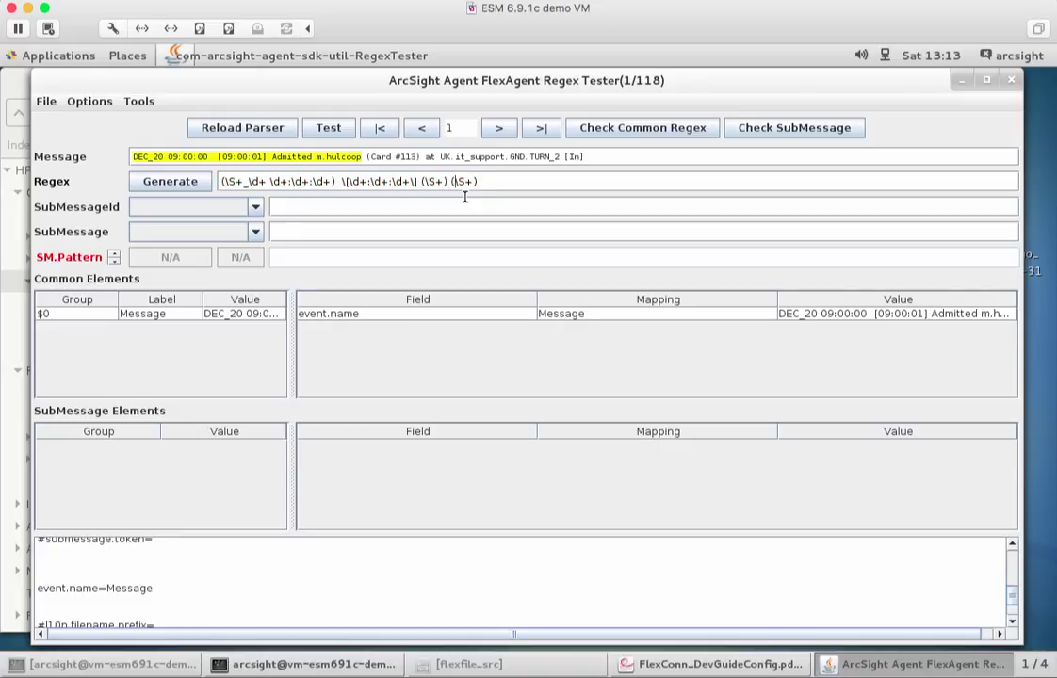
- Append \(Card #(\d+) to the regex to match the opening parenthesis and card label and capture the card number
{"action": "left_click", "coordinate": [490, 180]}
{"action": "type", "text": "("}
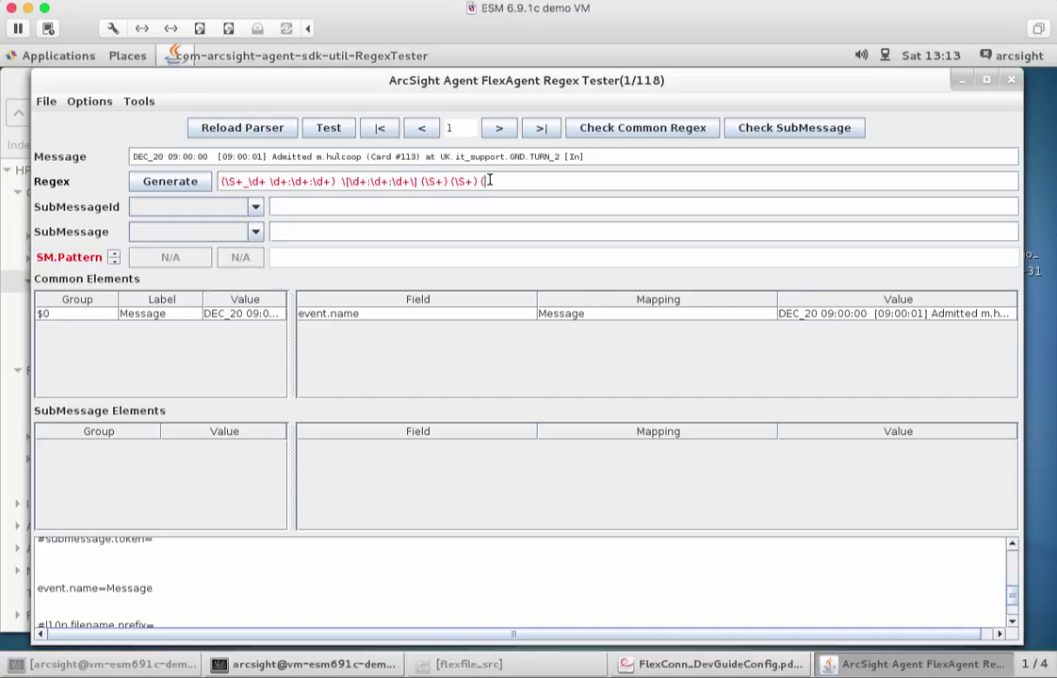
{"action": "key", "text": "BackSpace"}
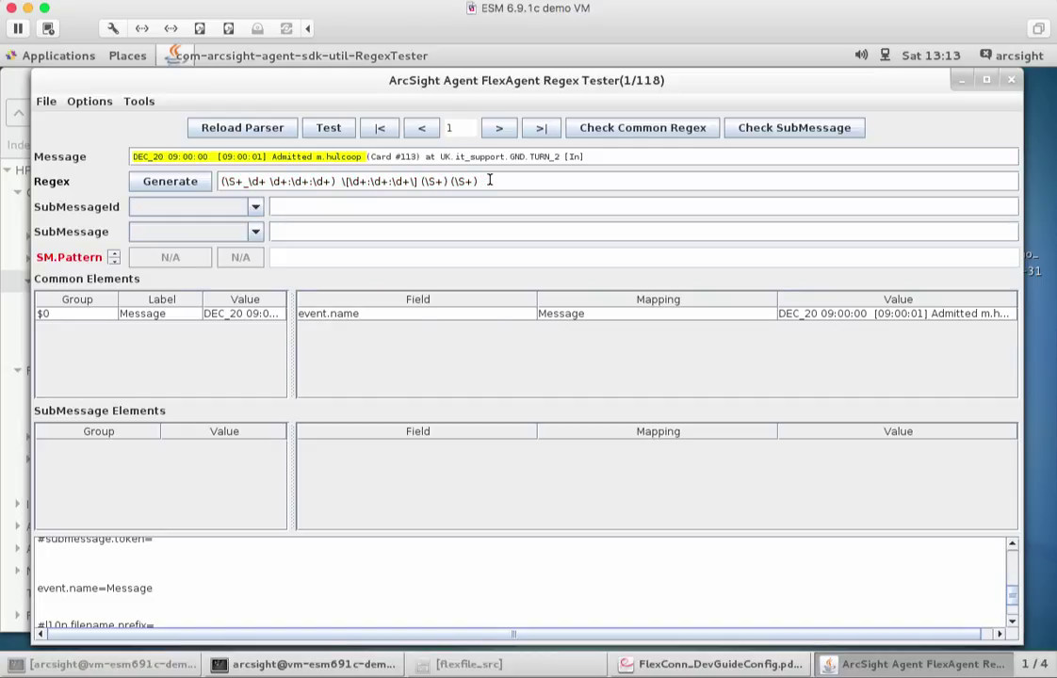
{"action": "type", "text": "\\"}
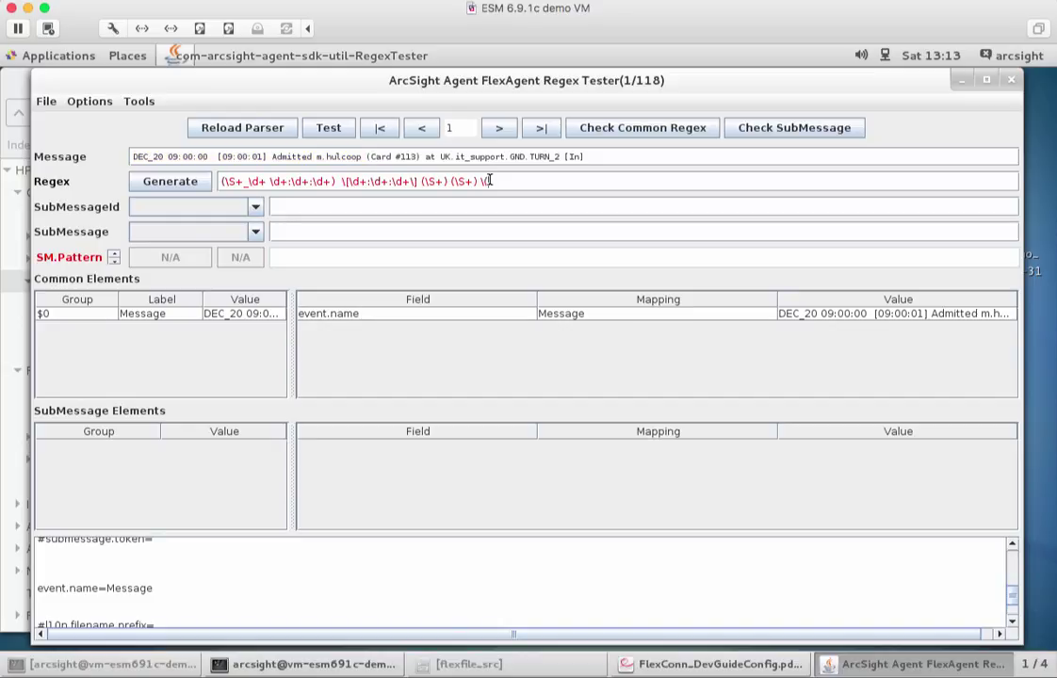
{"action": "type", "text": "("}
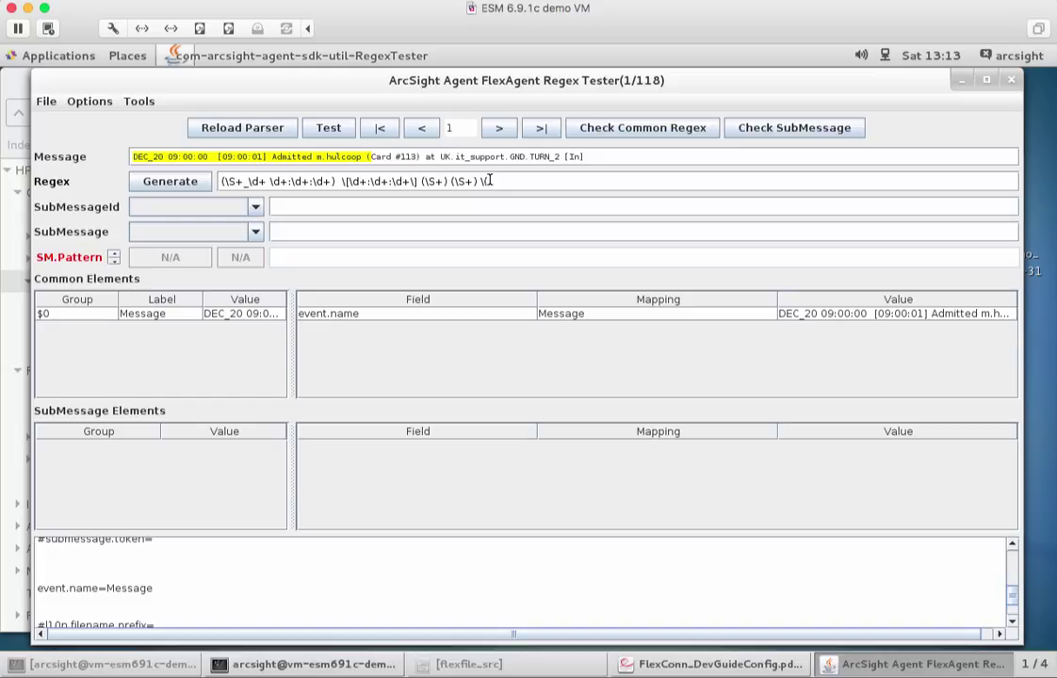
{"action": "type", "text": "Card 3"}
{"action": "key", "text": "ctrl+a"}
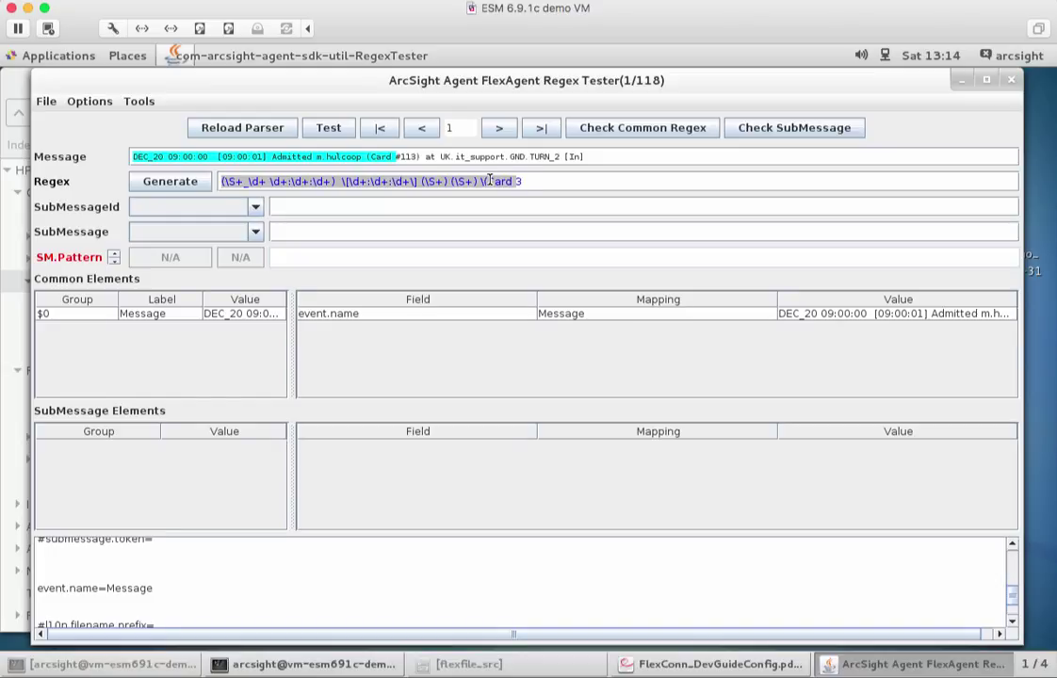
{"action": "key", "text": "End"}
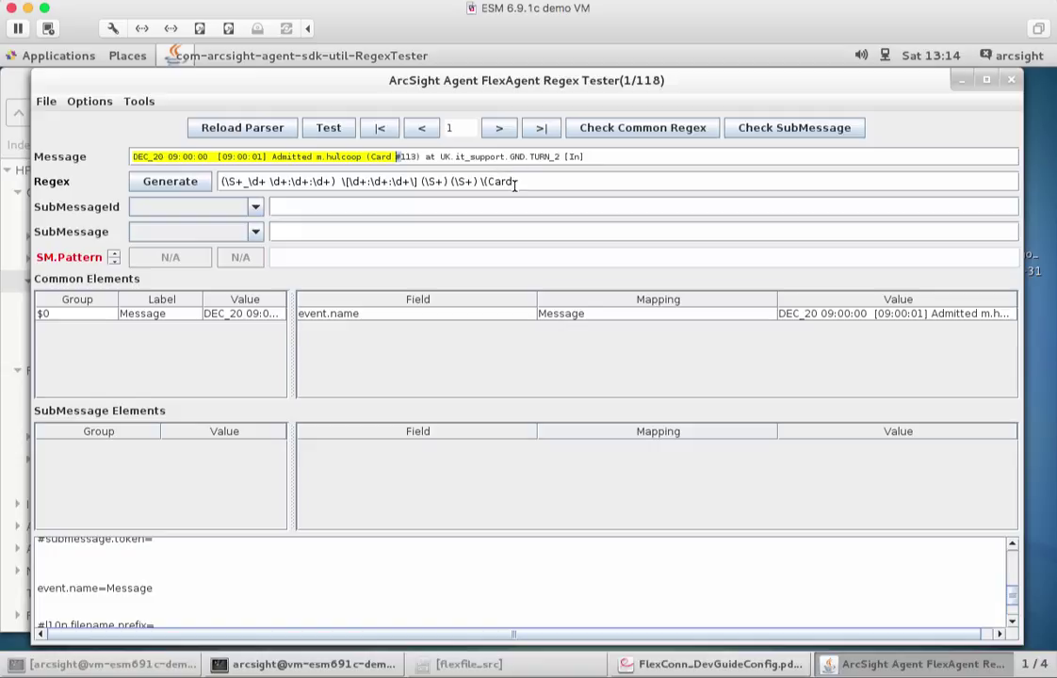
{"action": "type", "text": "#"}
{"action": "type", "text": "("}
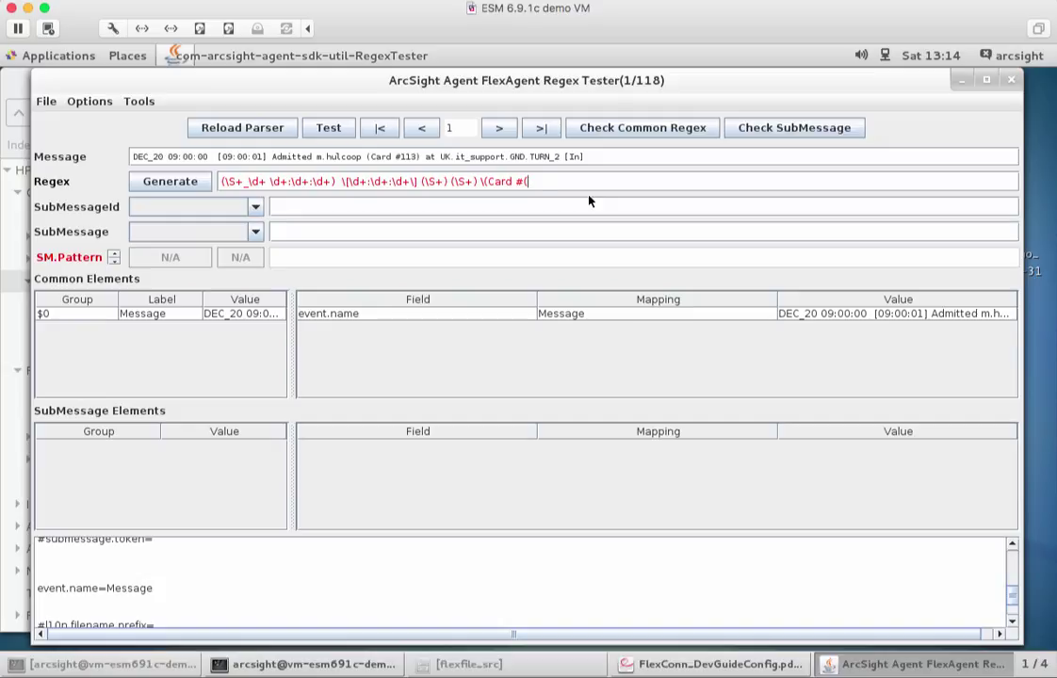
{"action": "type", "text": "\\d+)"}
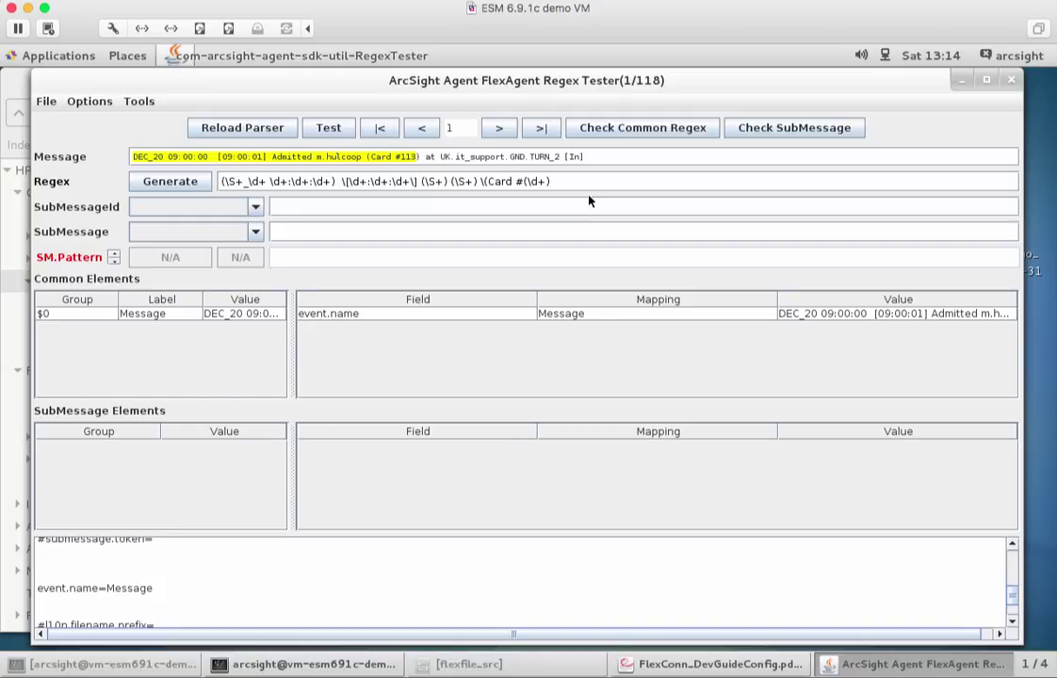
- Complete the regex with \) at (\S+) \[(\S+)\] to capture the door location and the bracketed direction
{"action": "type", "text": "\\) at"}
{"action": "type", "text": "\\S+"}
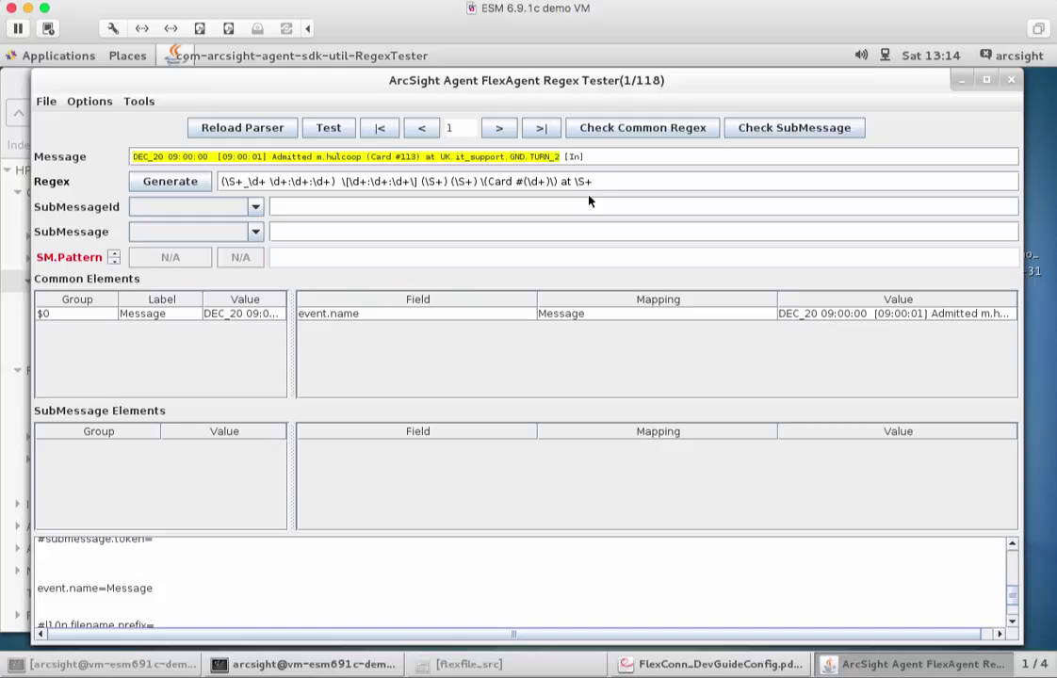
{"action": "key", "text": "Left"}
{"action": "type", "text": "(\\S+"}
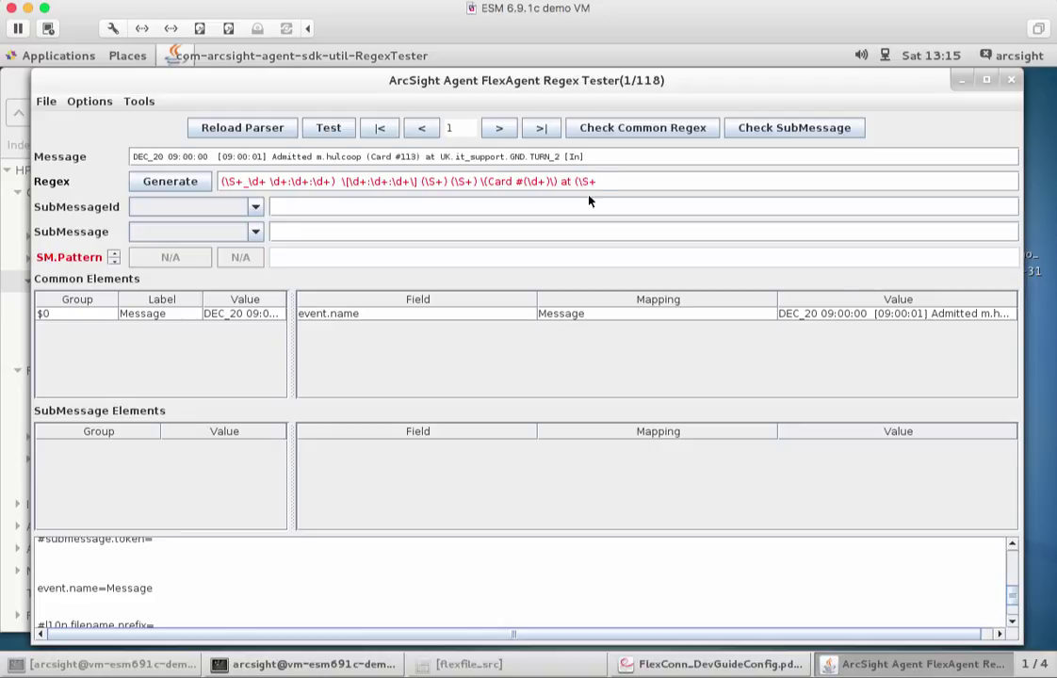
{"action": "type", "text": ")"}
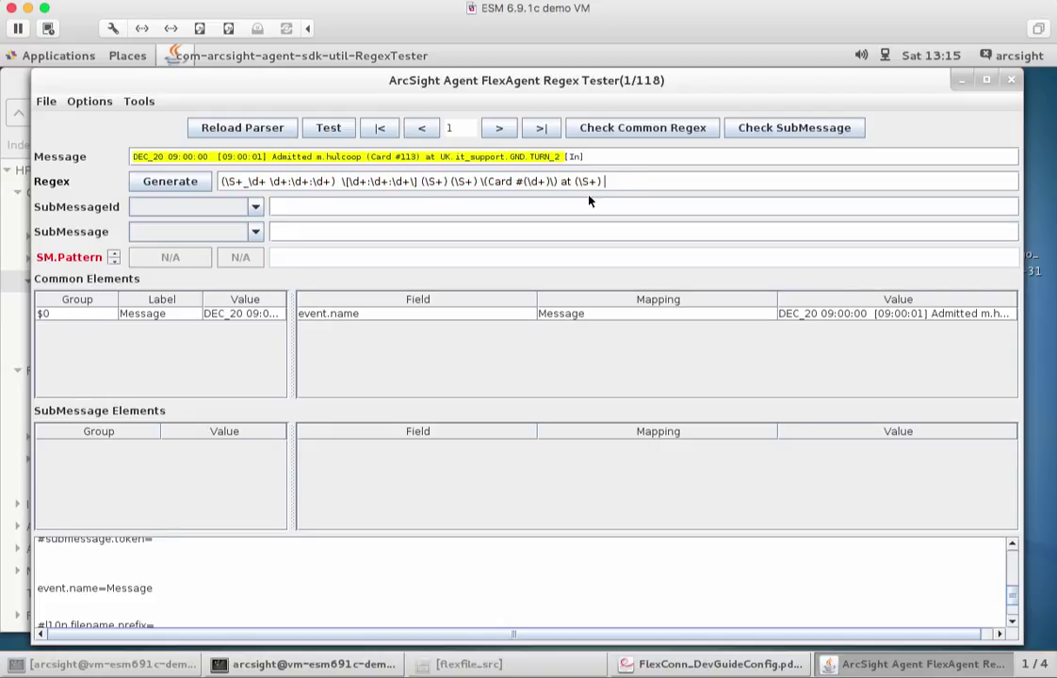
{"action": "type", "text": " \\[(\\"}
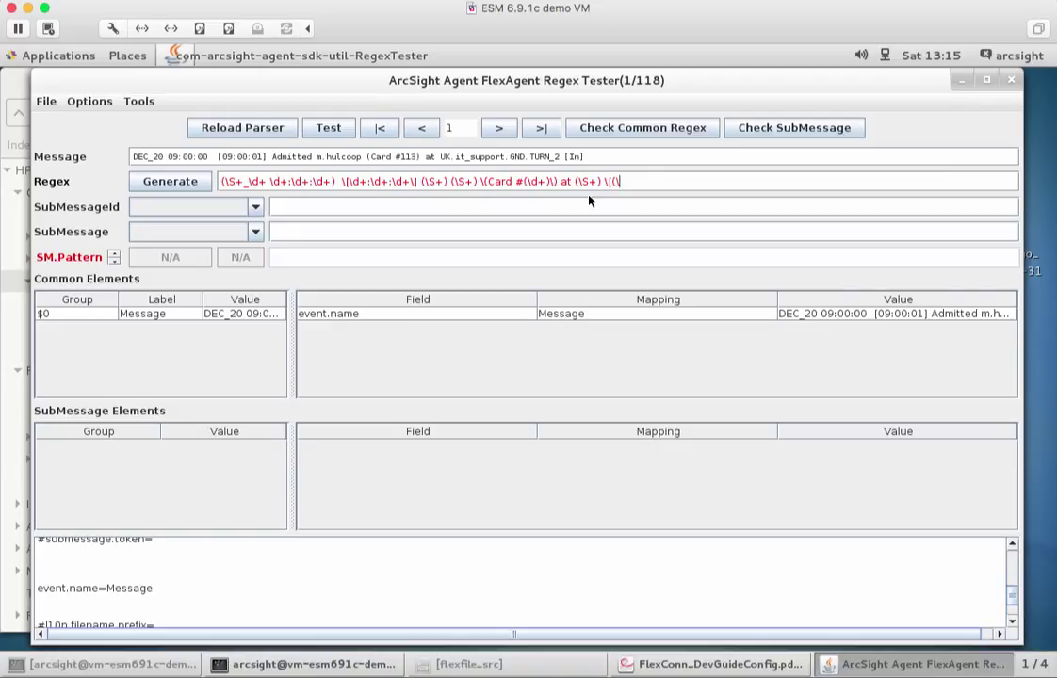
{"action": "type", "text": "S+"}
{"action": "type", "text": ")"}
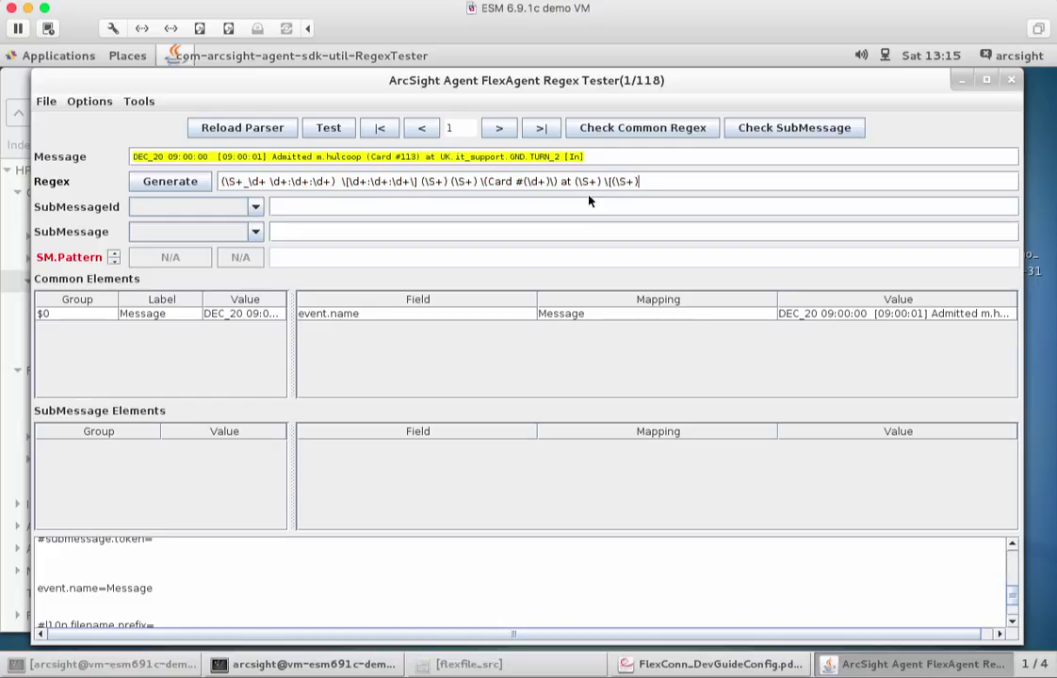
{"action": "type", "text": "\\]"}
- Step through log messages 2 to 4 and compare messages 3 and 4 to check the regex against their card numbers
{"action": "left_click", "coordinate": [500, 130]}
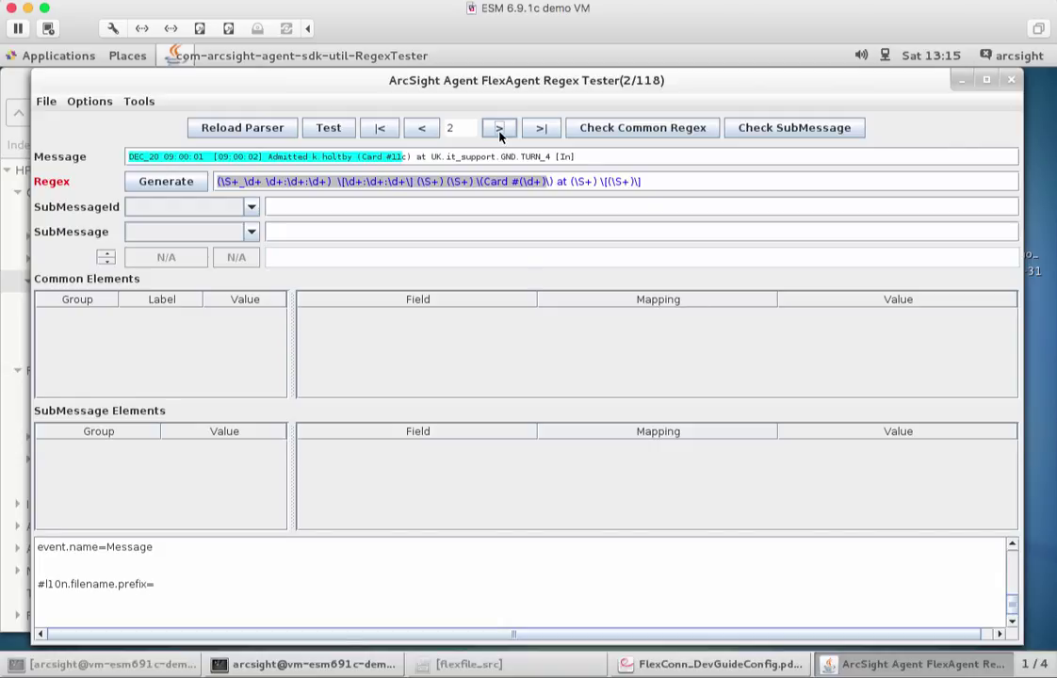
{"action": "left_click", "coordinate": [499, 130]}
{"action": "left_click", "coordinate": [500, 130]}
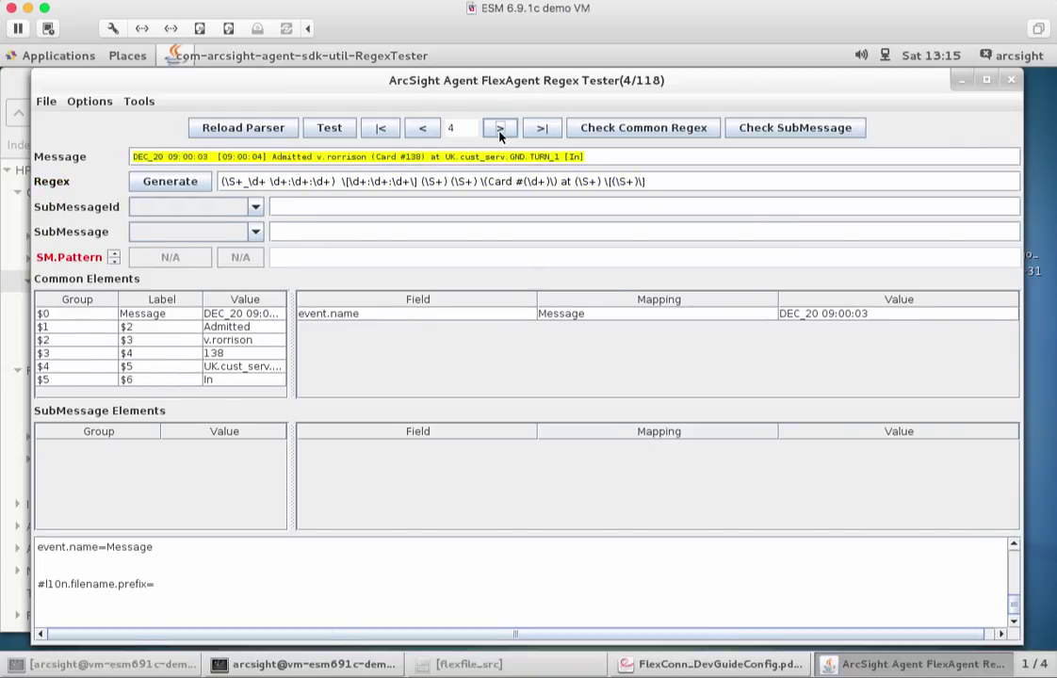
{"action": "left_click", "coordinate": [422, 129]}
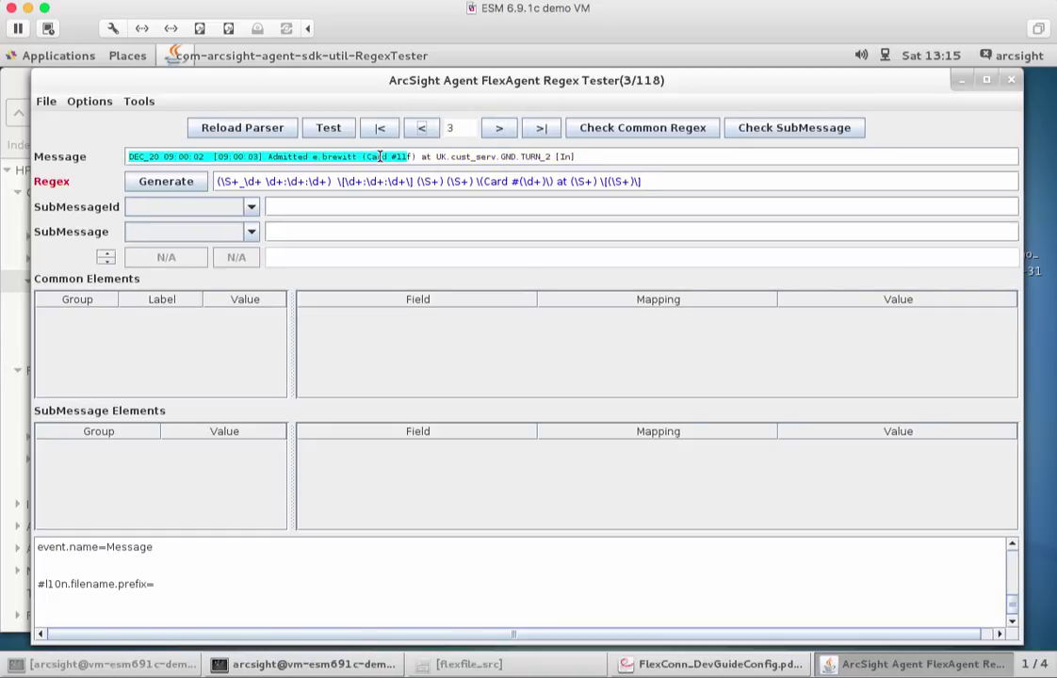
{"action": "left_click", "coordinate": [499, 129]}
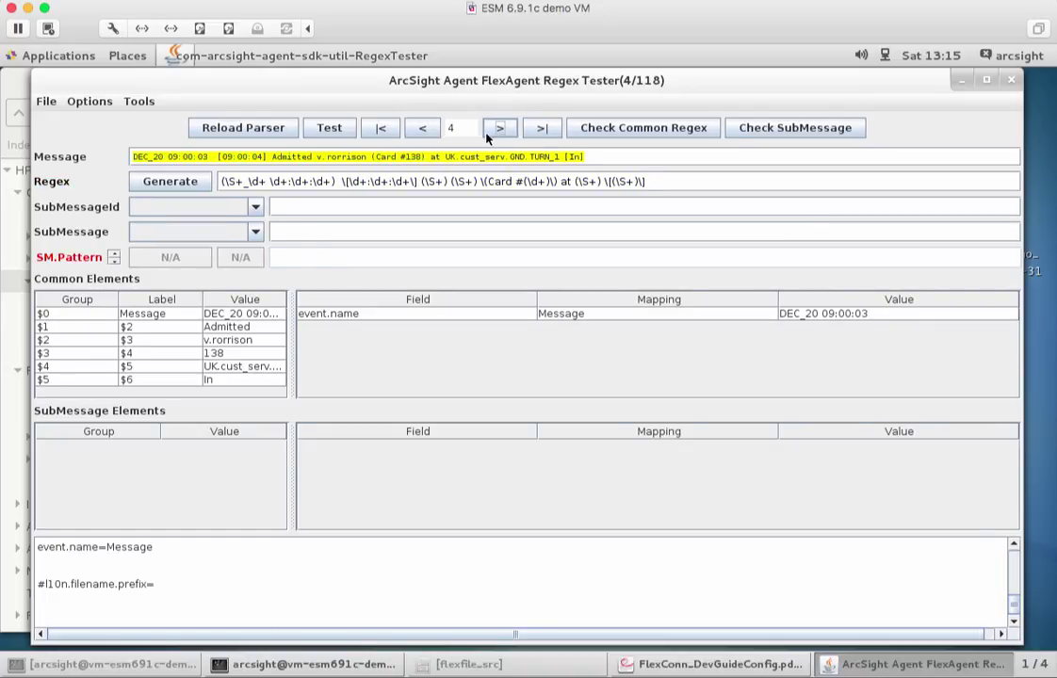
{"action": "left_click", "coordinate": [420, 128]}
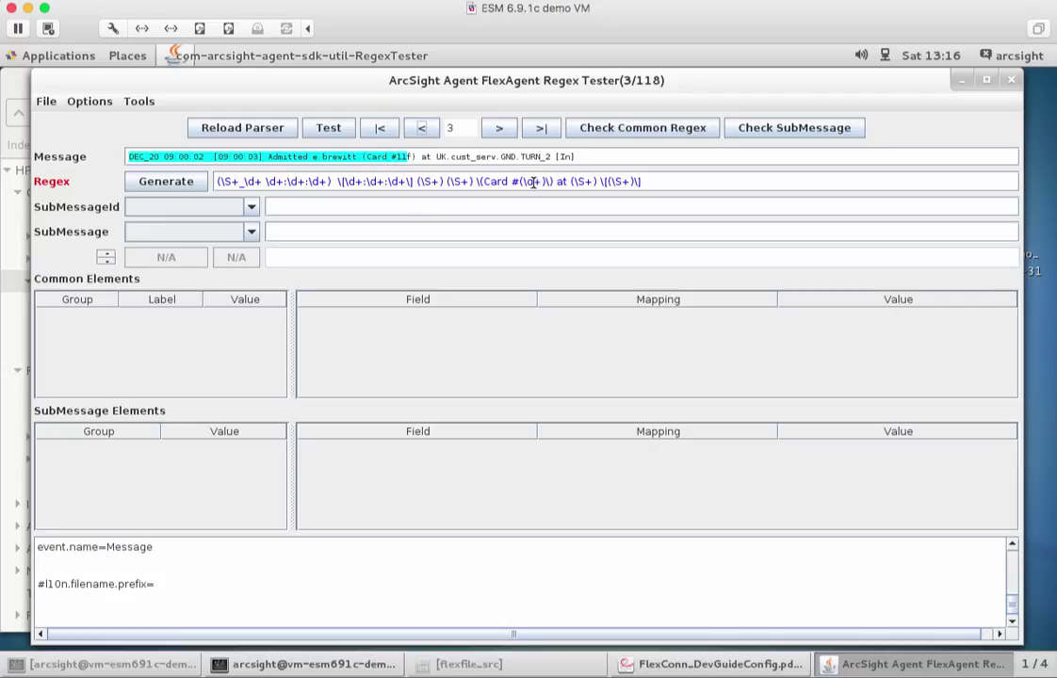
- Compare the card numbers in messages 3 and 4, and change the card number capture group in the regex to (\S+)
{"action": "left_click_drag", "start_coordinate": [426, 151], "coordinate": [412, 158]}
{"action": "left_click", "coordinate": [490, 132]}
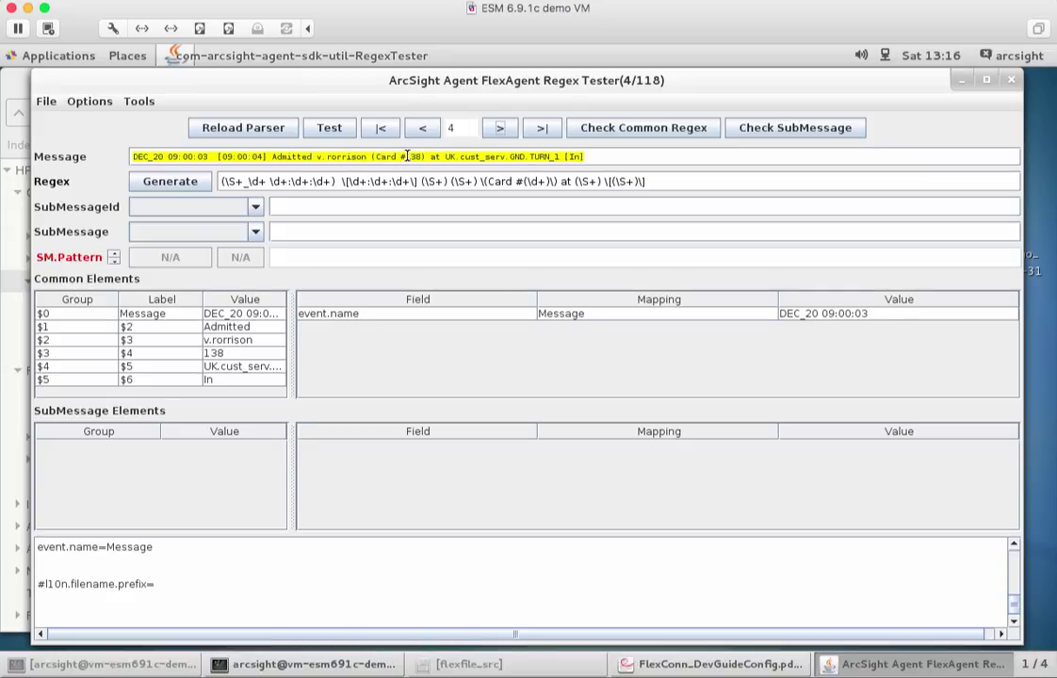
{"action": "left_click", "coordinate": [422, 127]}
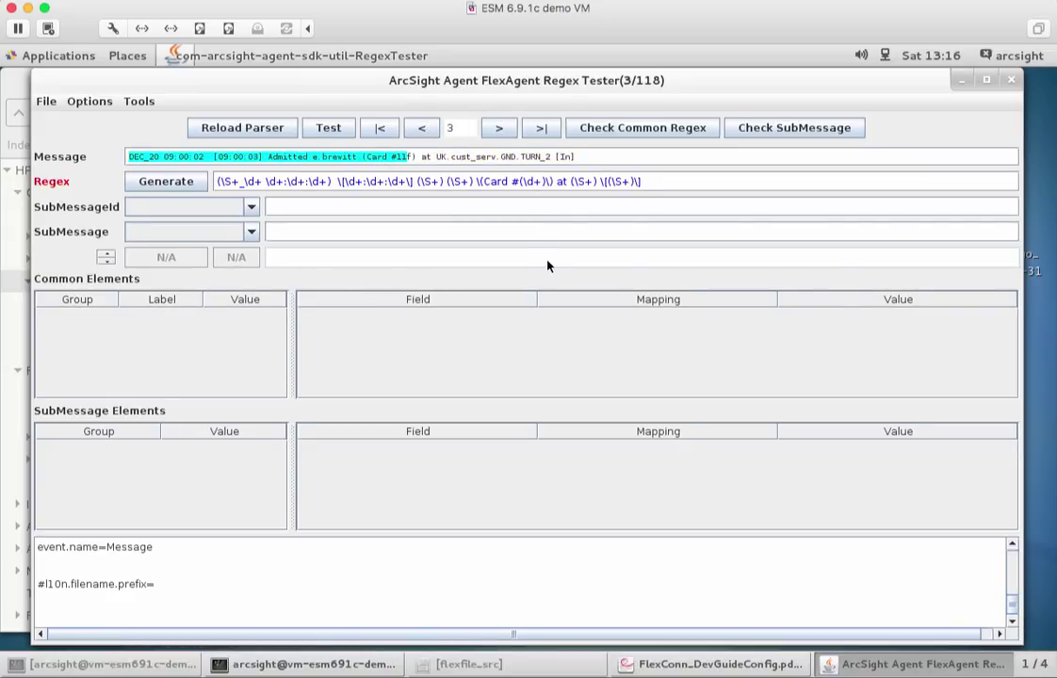
{"action": "key", "text": "BackSpace"}
{"action": "type", "text": "S"}
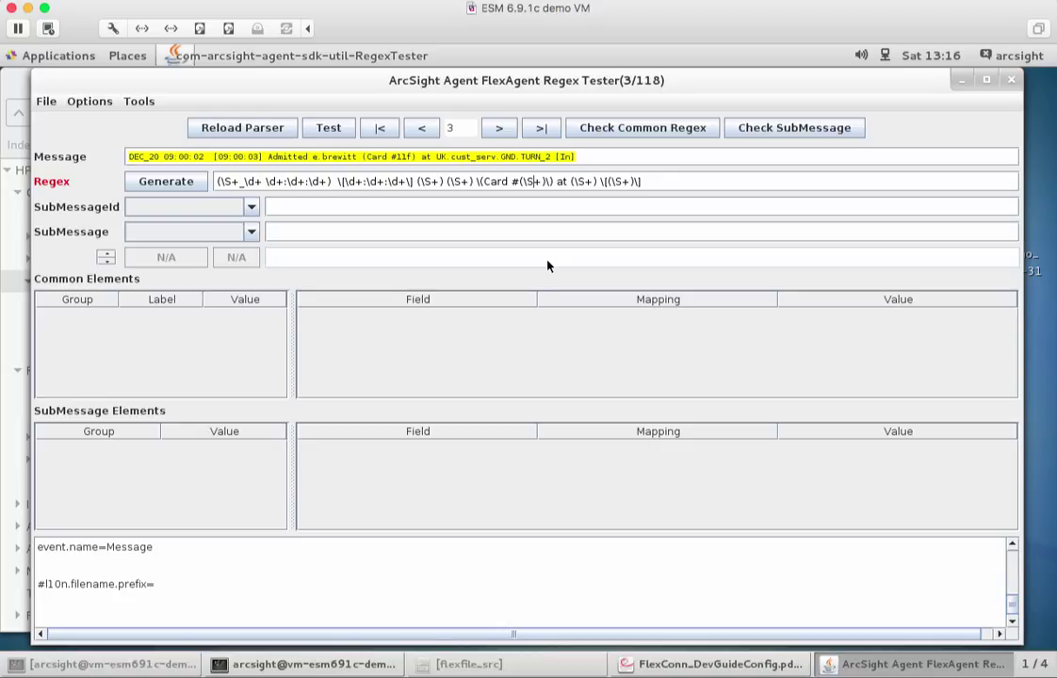
- Step through log messages 4 to 10 to check the revised regex against their card numbers
{"action": "left_click", "coordinate": [499, 128]}
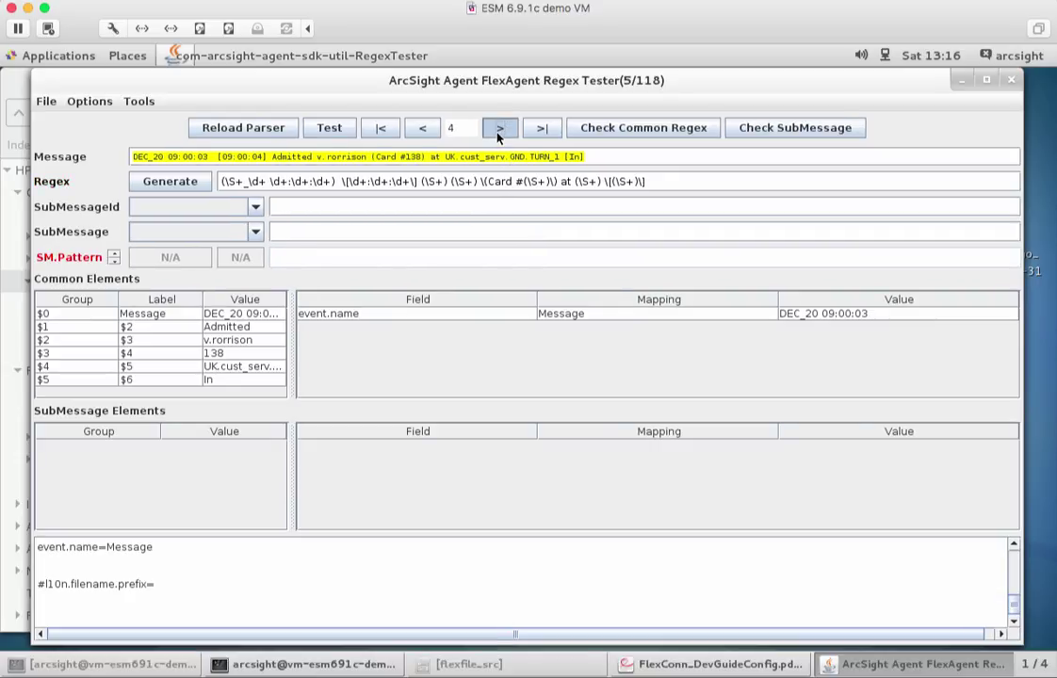
{"action": "left_click", "coordinate": [499, 129]}
{"action": "left_click", "coordinate": [499, 128]}
{"action": "left_click", "coordinate": [500, 128]}
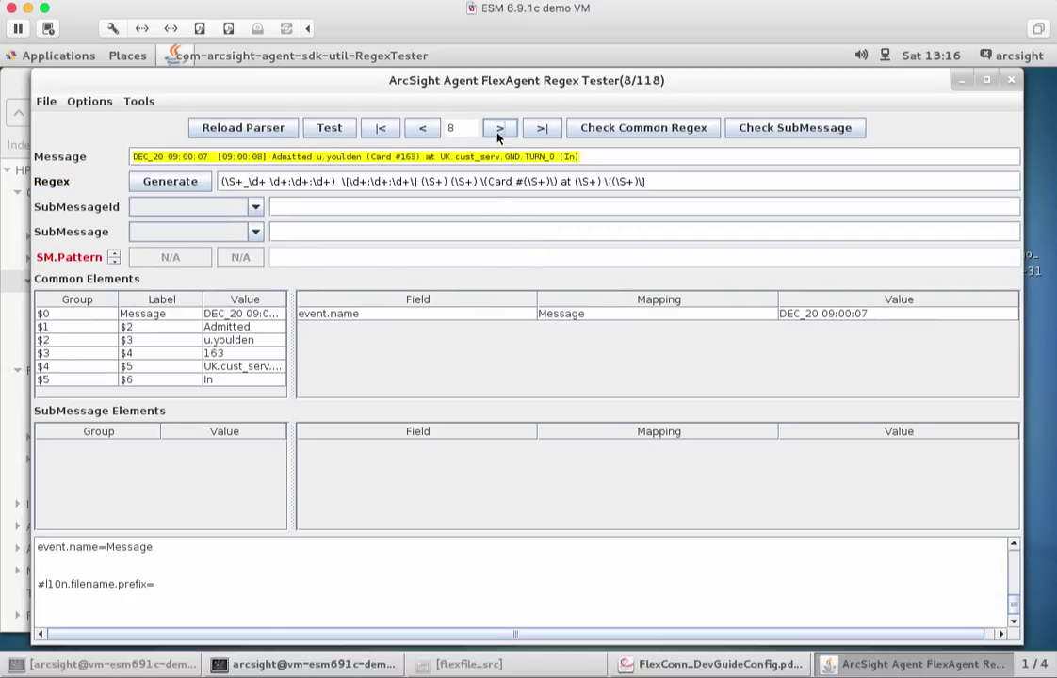
{"action": "left_click", "coordinate": [500, 128]}
{"action": "left_click", "coordinate": [499, 128]}
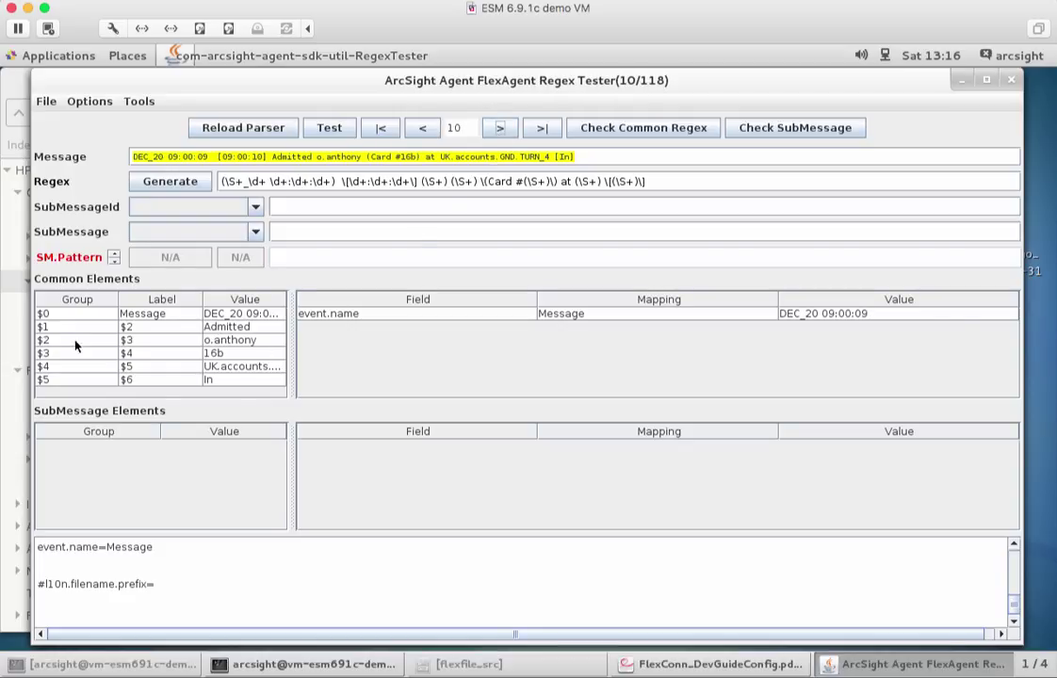
- Widen the common elements group table and label group $1 as Action and group $2 as UserName
{"action": "left_click_drag", "start_coordinate": [290, 346], "coordinate": [380, 348]}
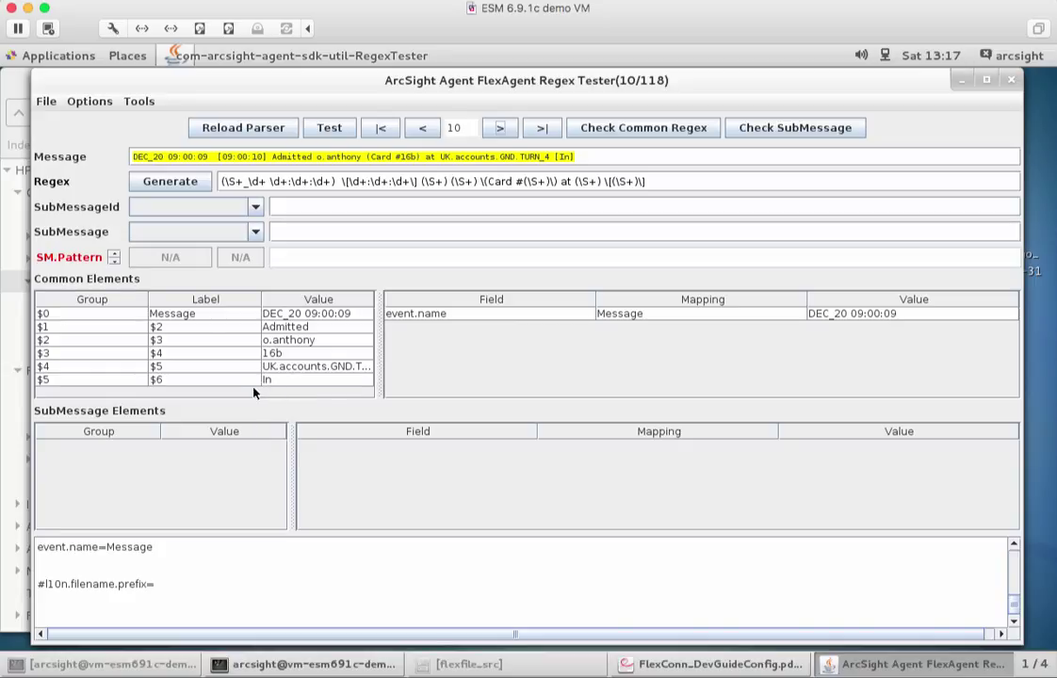
{"action": "double_click", "coordinate": [176, 326]}
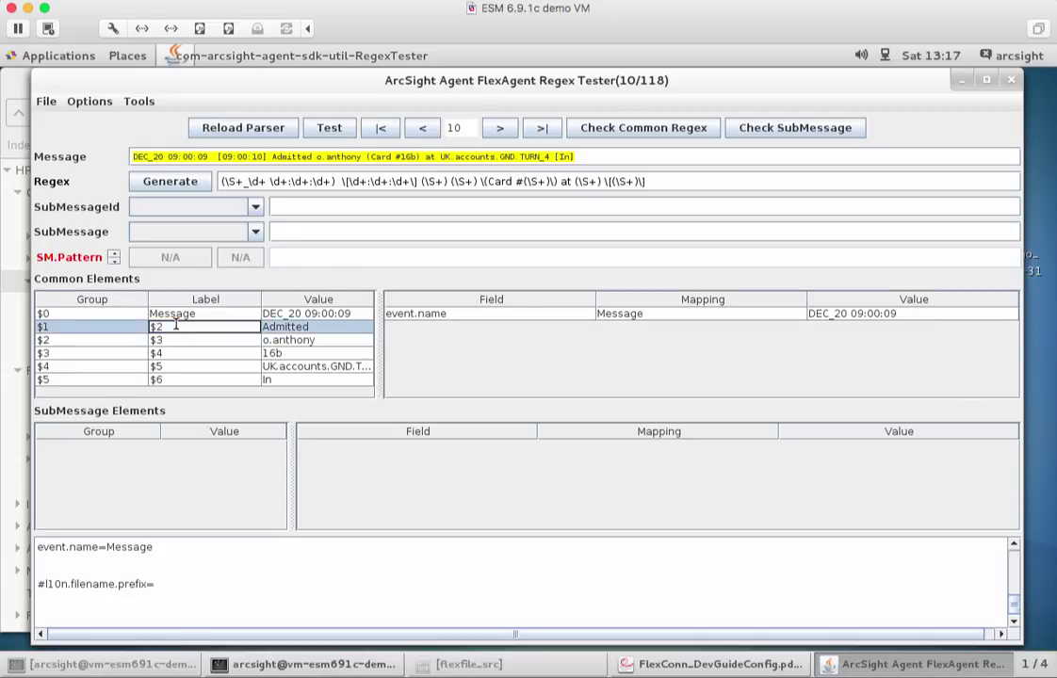
{"action": "double_click", "coordinate": [175, 326]}
{"action": "type", "text": "Action"}
{"action": "double_click", "coordinate": [162, 340]}
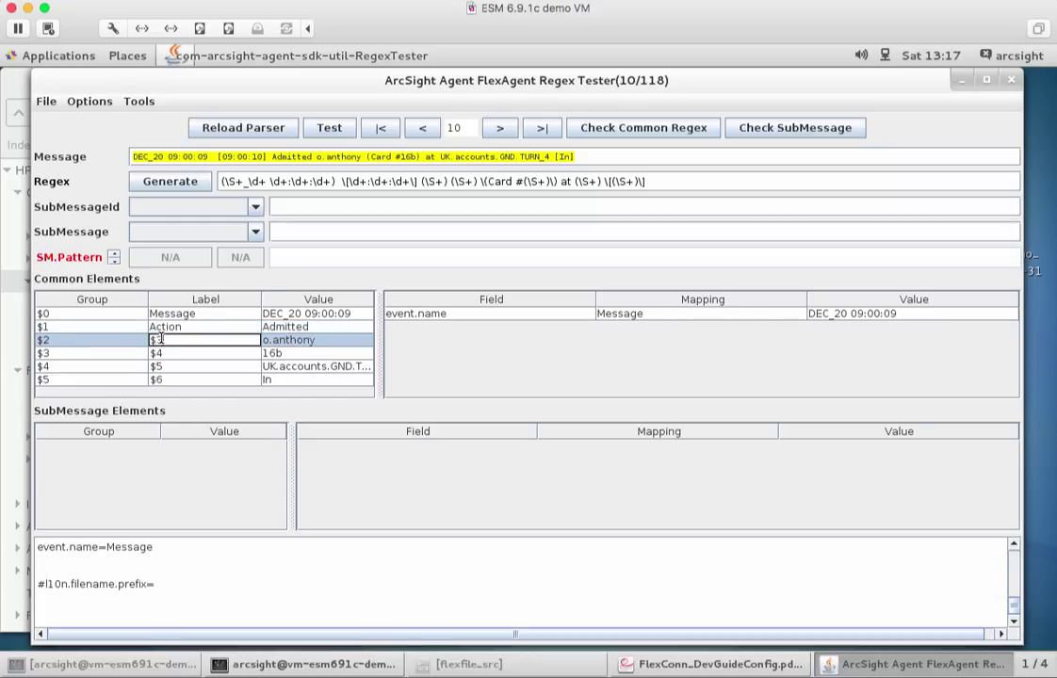
{"action": "key", "text": "BackSpace"}
{"action": "type", "text": "UserName"}
- Label common element group $3 as CardNo and group $4 as Location
{"action": "double_click", "coordinate": [165, 352]}
{"action": "key", "text": "BackSpace"}
{"action": "key", "text": "BackSpace"}
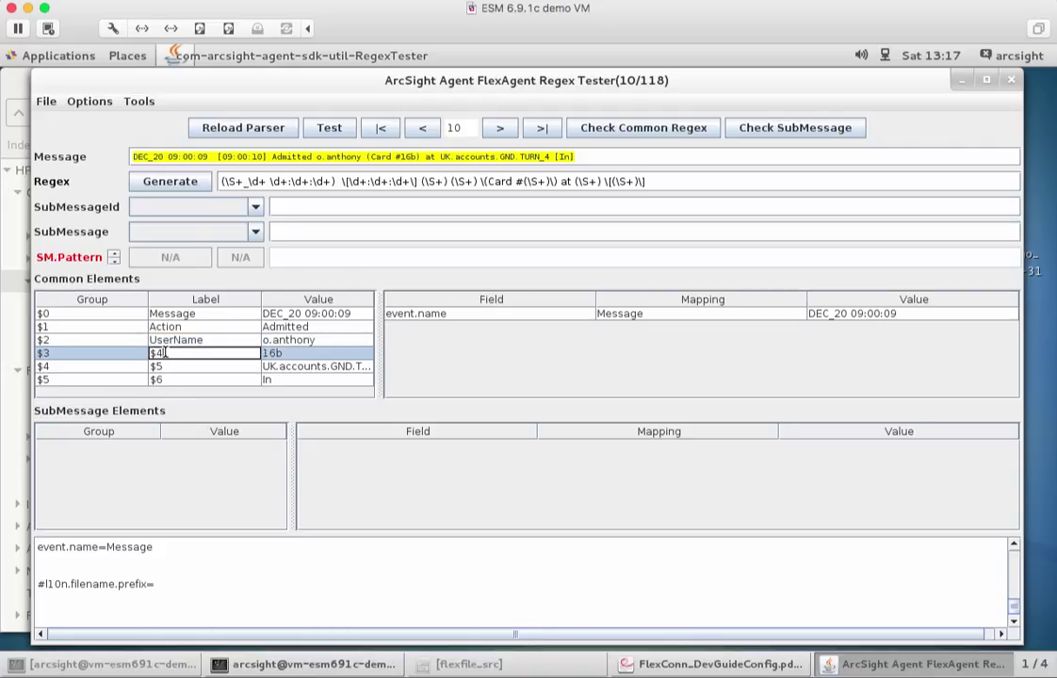
{"action": "type", "text": "CardB"}
{"action": "key", "text": "BackSpace"}
{"action": "type", "text": "No"}
{"action": "double_click", "coordinate": [168, 367]}
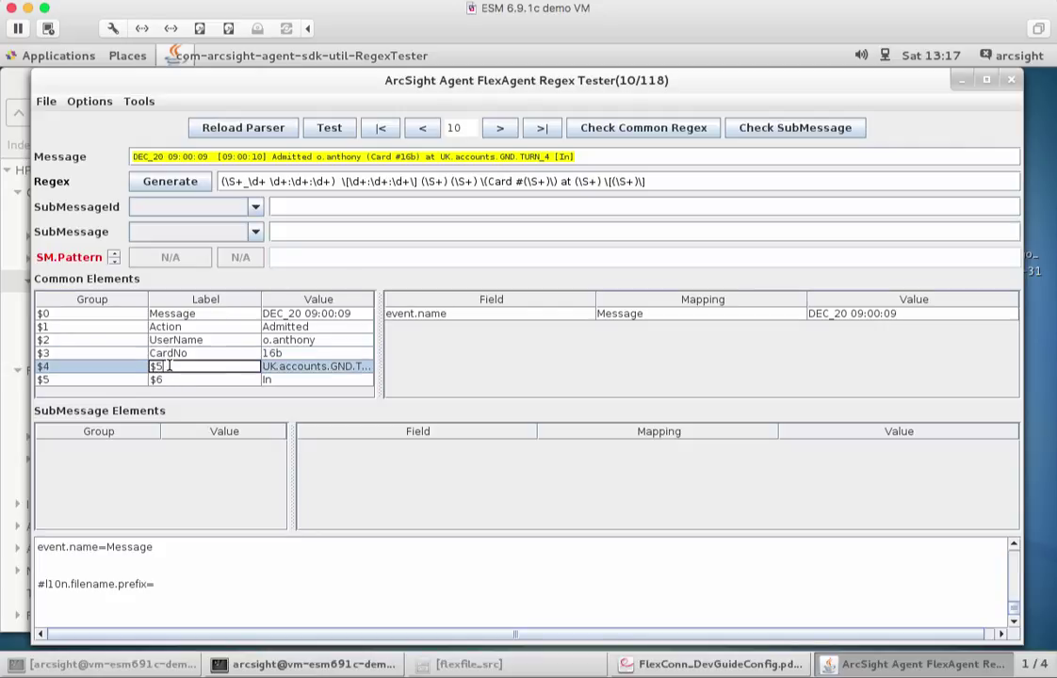
{"action": "key", "text": "BackSpace"}
{"action": "key", "text": "BackSpace"}
{"action": "type", "text": "Location"}
- Label common element group $5 as Direction
{"action": "double_click", "coordinate": [166, 379]}
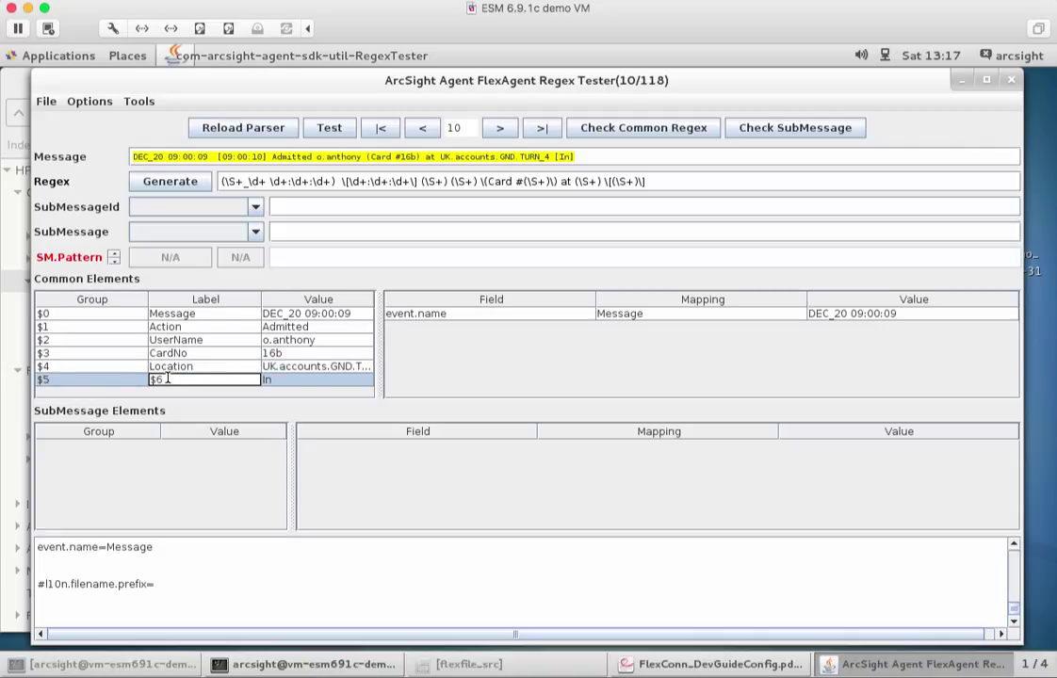
{"action": "key", "text": "BackSpace"}
{"action": "key", "text": "BackSpace"}
{"action": "type", "text": "Direction"}
{"action": "left_click", "coordinate": [209, 332]}
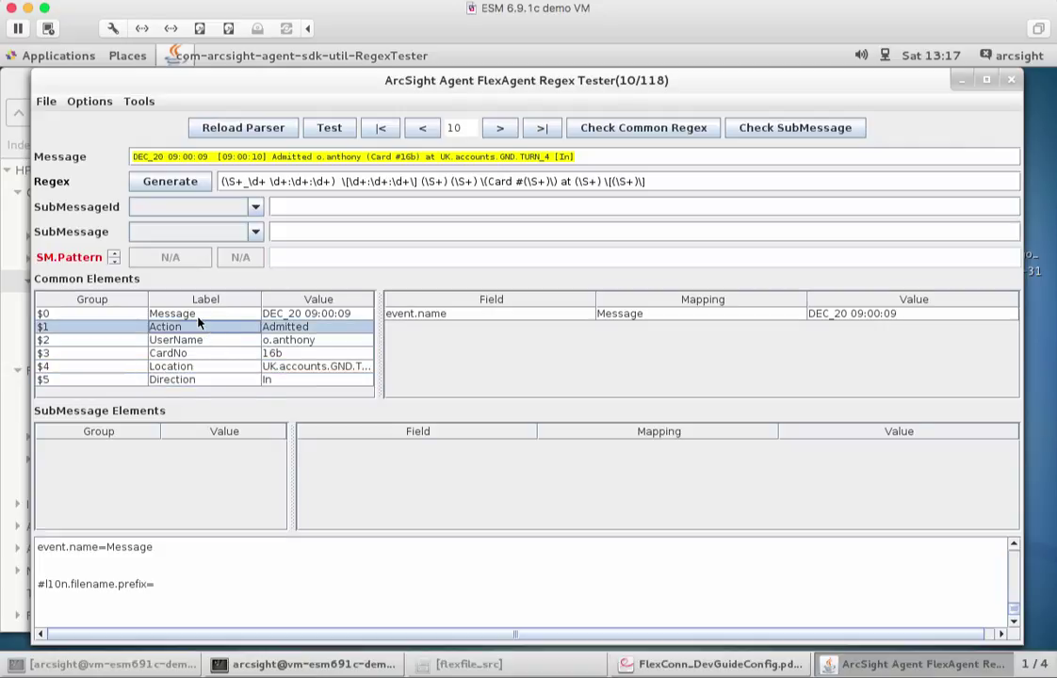
- Rename the label of common element group $0 to Time and save the FlexAgent regex file
{"action": "double_click", "coordinate": [198, 313]}
{"action": "left_click_drag", "start_coordinate": [198, 318], "coordinate": [150, 314]}
{"action": "key", "text": "BackSpace"}
{"action": "type", "text": "Time"}
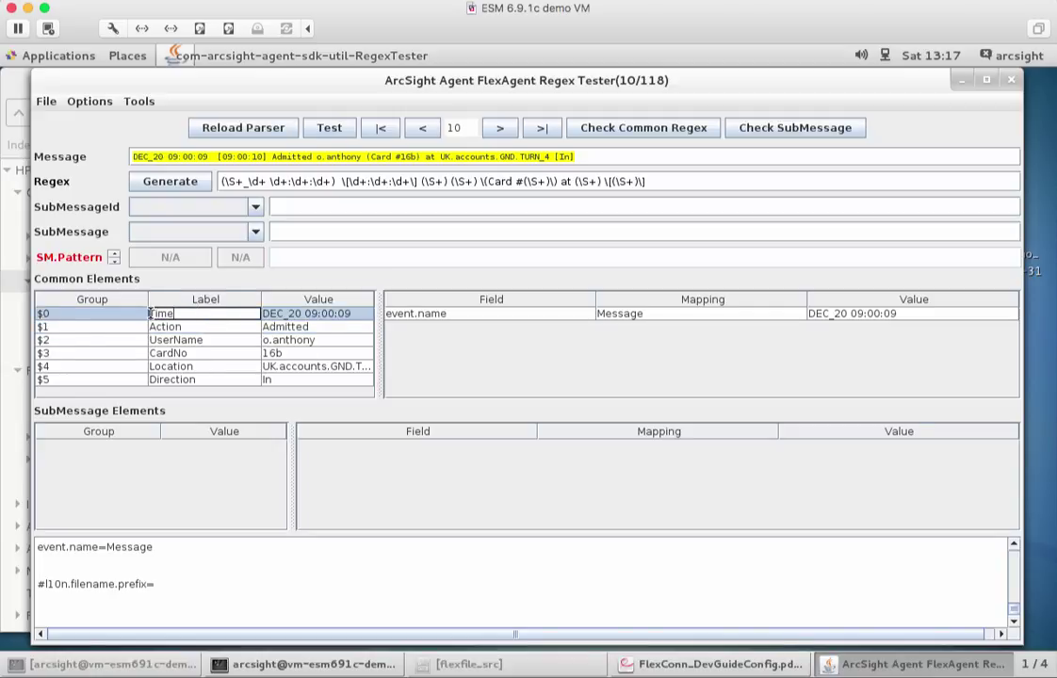
{"action": "key", "text": "Return"}
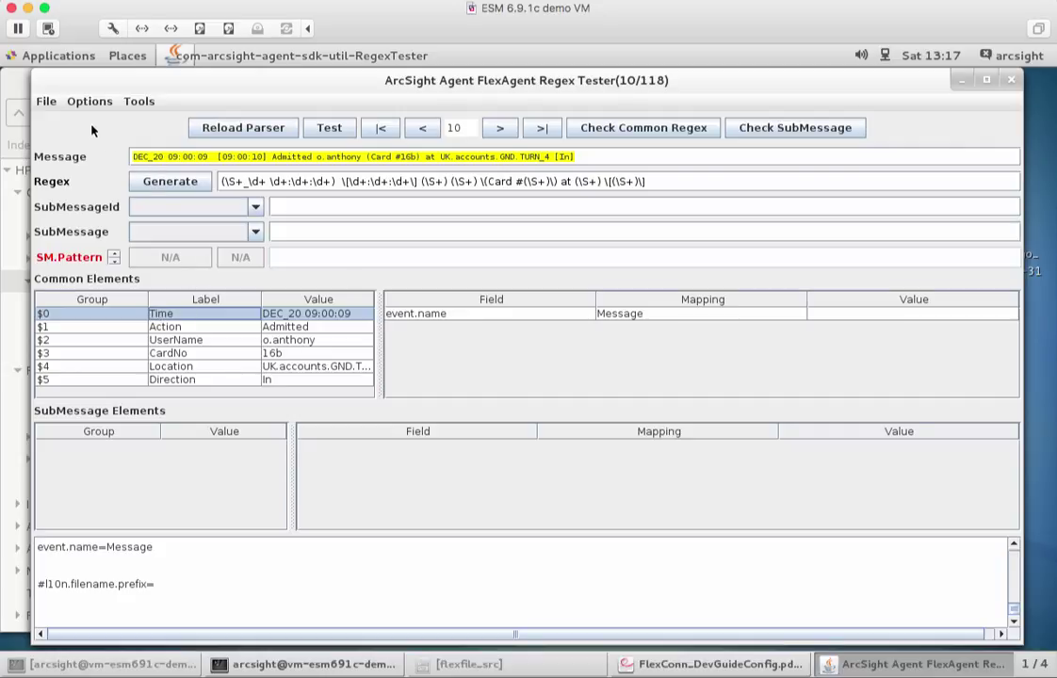
{"action": "left_click", "coordinate": [52, 103]}
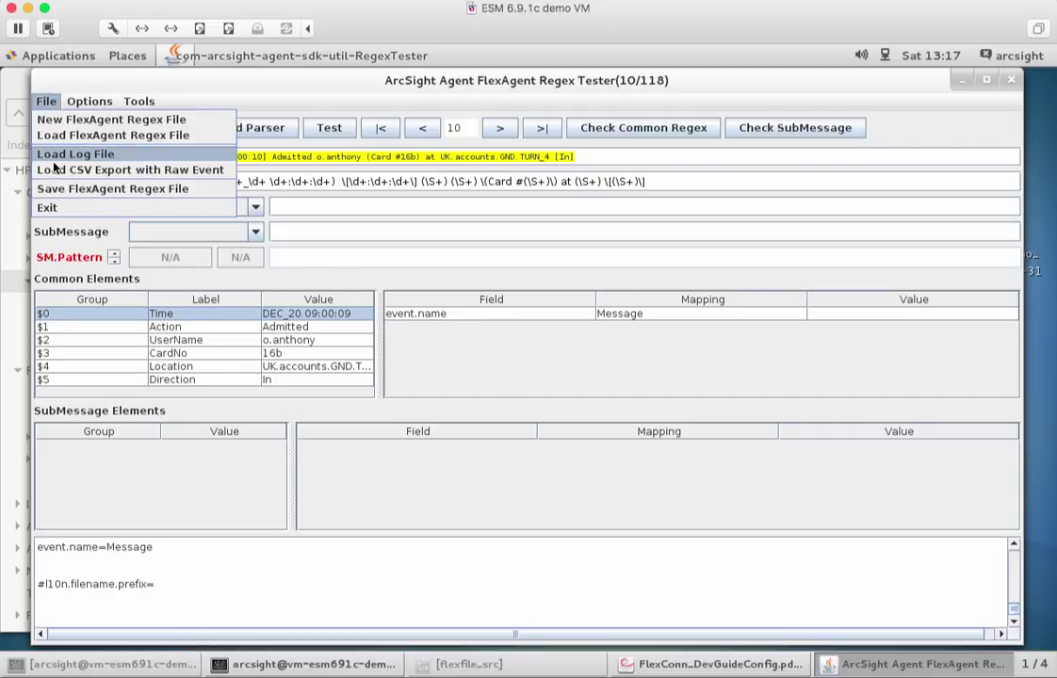
{"action": "left_click", "coordinate": [57, 190]}
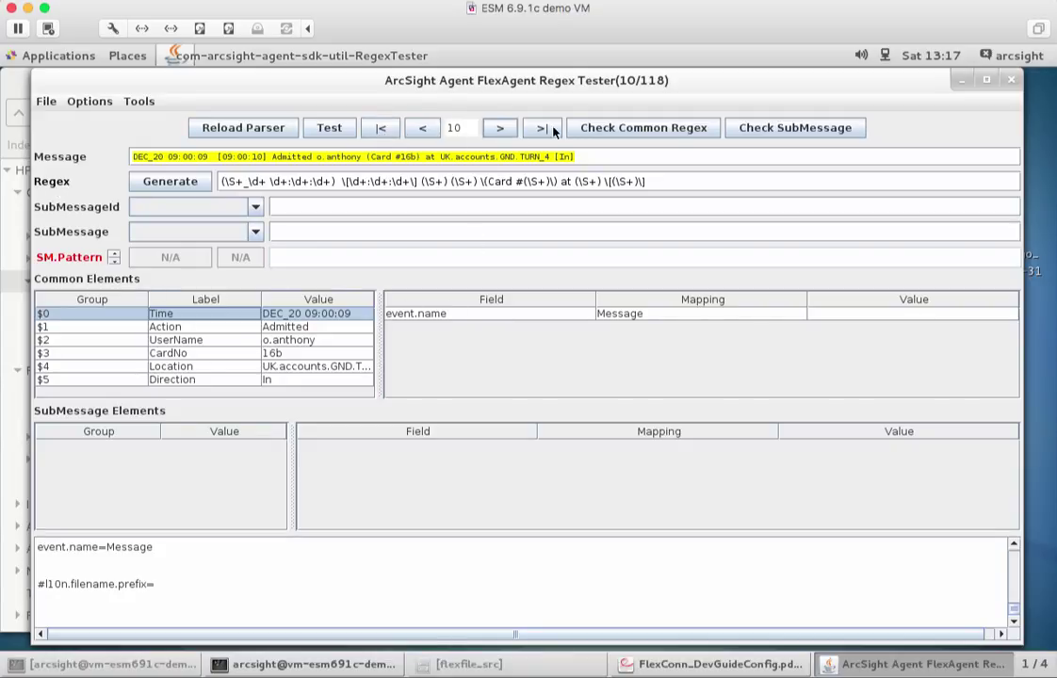
- Step through the log messages from 11 to past 40 to check the labelled captures, and return to the first message
{"action": "left_click", "coordinate": [500, 129]}
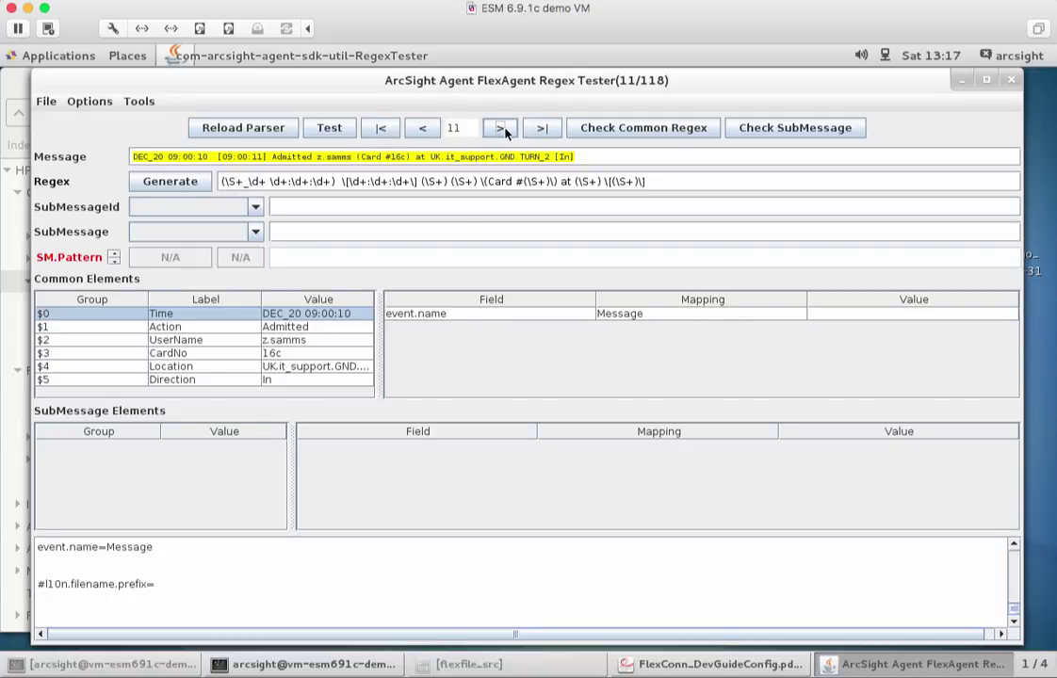
{"action": "left_click", "coordinate": [503, 130]}
{"action": "left_click", "coordinate": [502, 129]}
{"action": "double_click", "coordinate": [502, 129]}
{"action": "triple_click", "coordinate": [502, 129]}
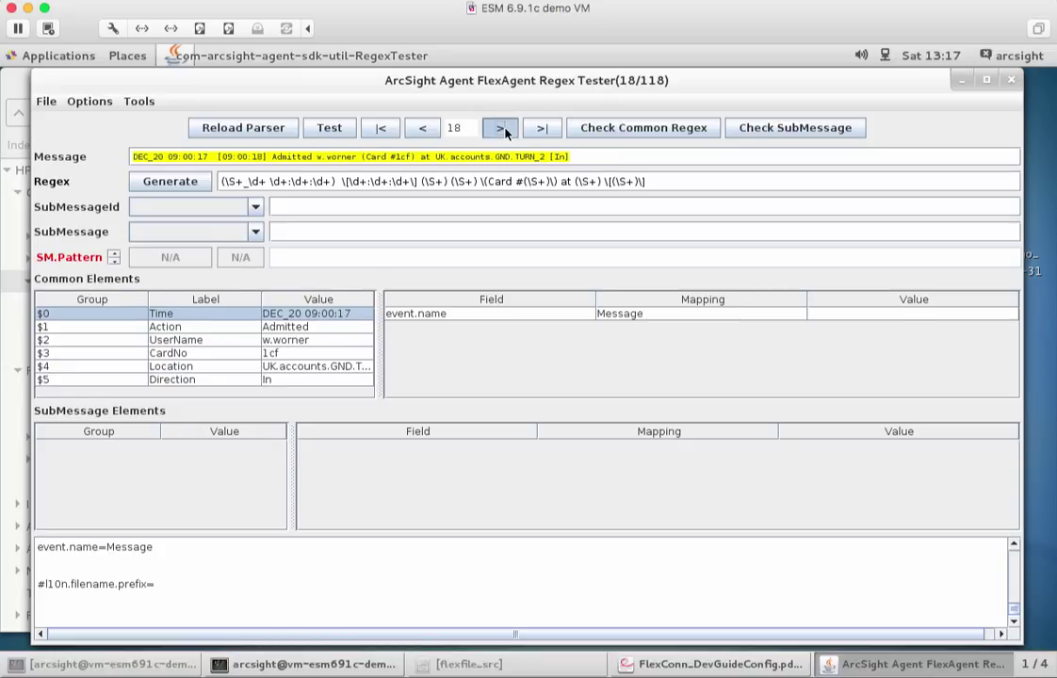
{"action": "triple_click", "coordinate": [502, 129]}
{"action": "triple_click", "coordinate": [502, 129]}
{"action": "triple_click", "coordinate": [502, 129]}
{"action": "triple_click", "coordinate": [502, 129]}
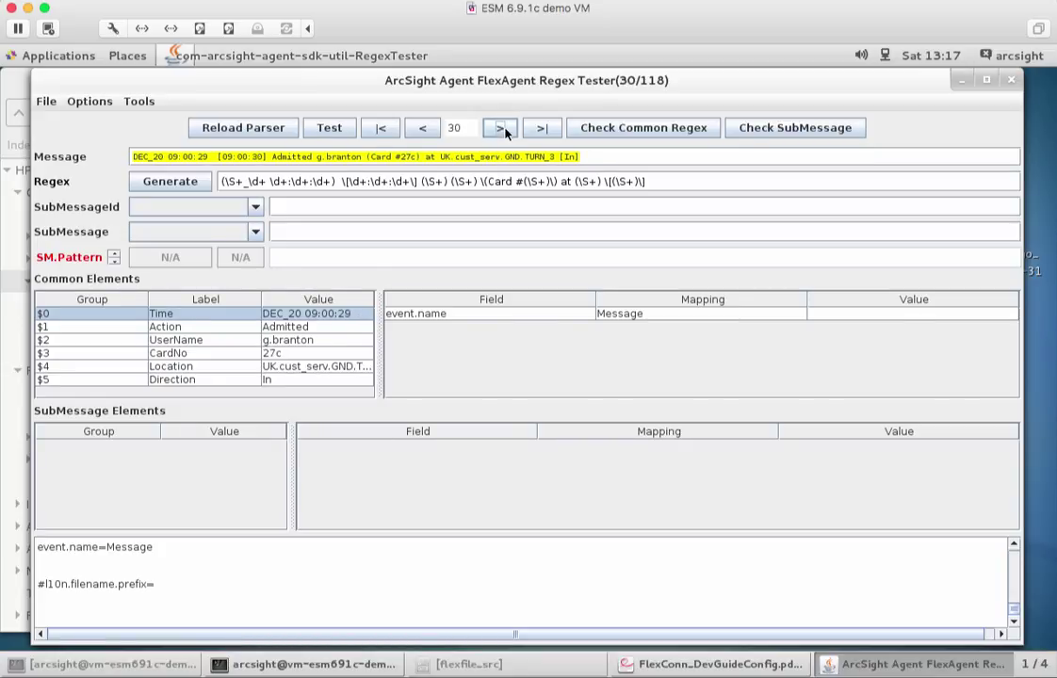
{"action": "double_click", "coordinate": [503, 129]}
{"action": "double_click", "coordinate": [502, 130]}
{"action": "triple_click", "coordinate": [502, 130]}
{"action": "triple_click", "coordinate": [503, 130]}
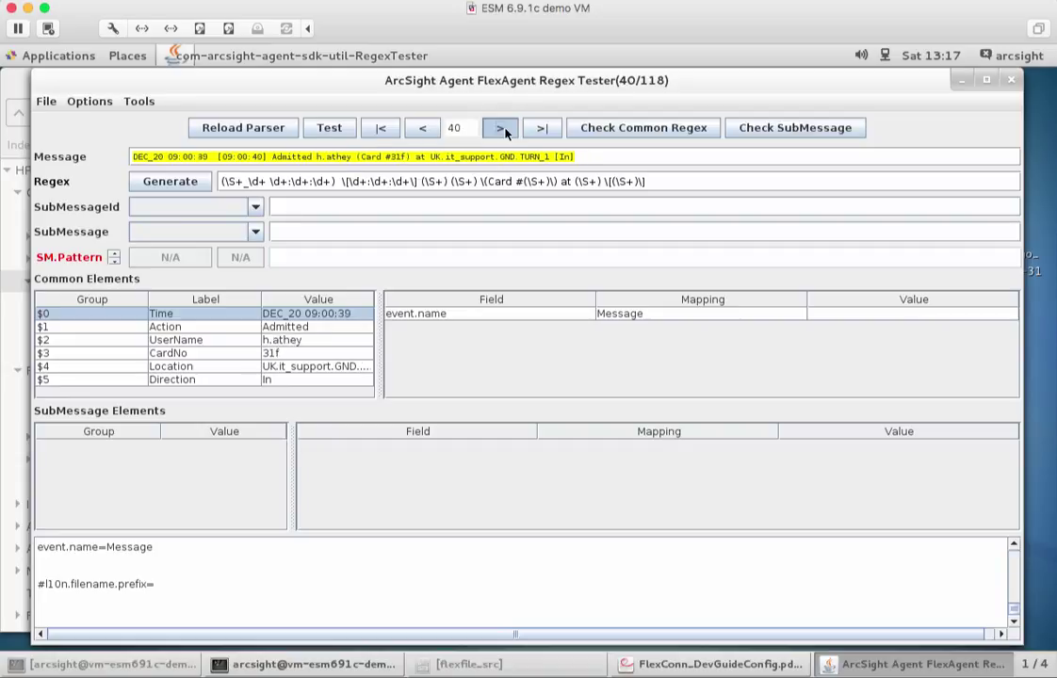
{"action": "left_click", "coordinate": [502, 130]}
{"action": "left_click", "coordinate": [380, 128]}
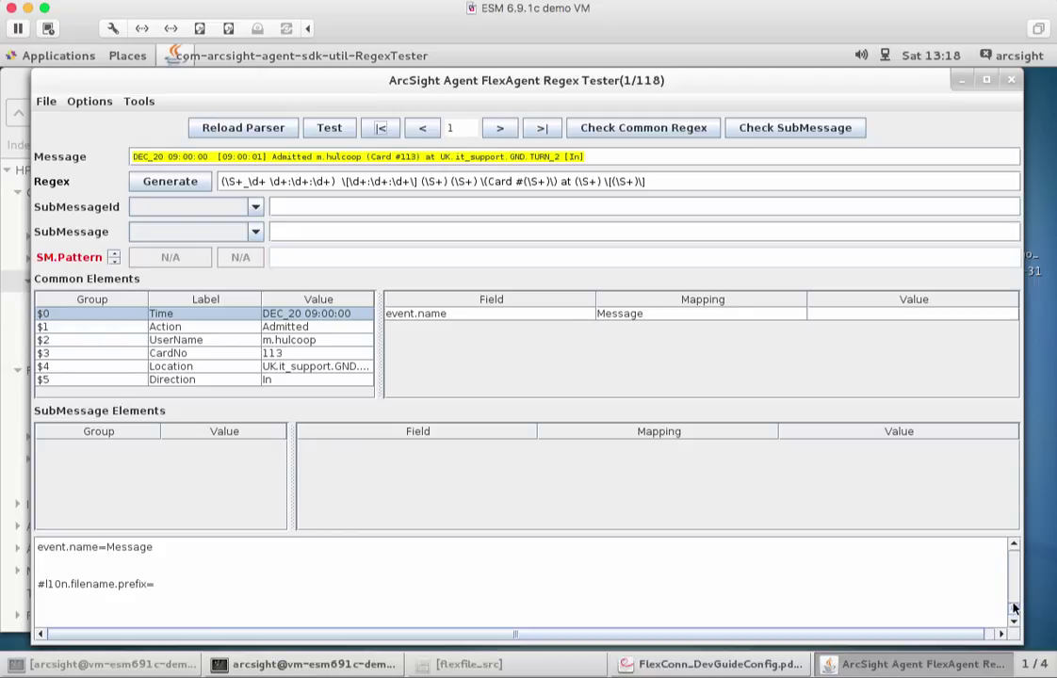
- Review the generated parser properties from the regex and token definitions to the event.name mapping
{"action": "left_click_drag", "start_coordinate": [1014, 608], "coordinate": [1014, 560]}
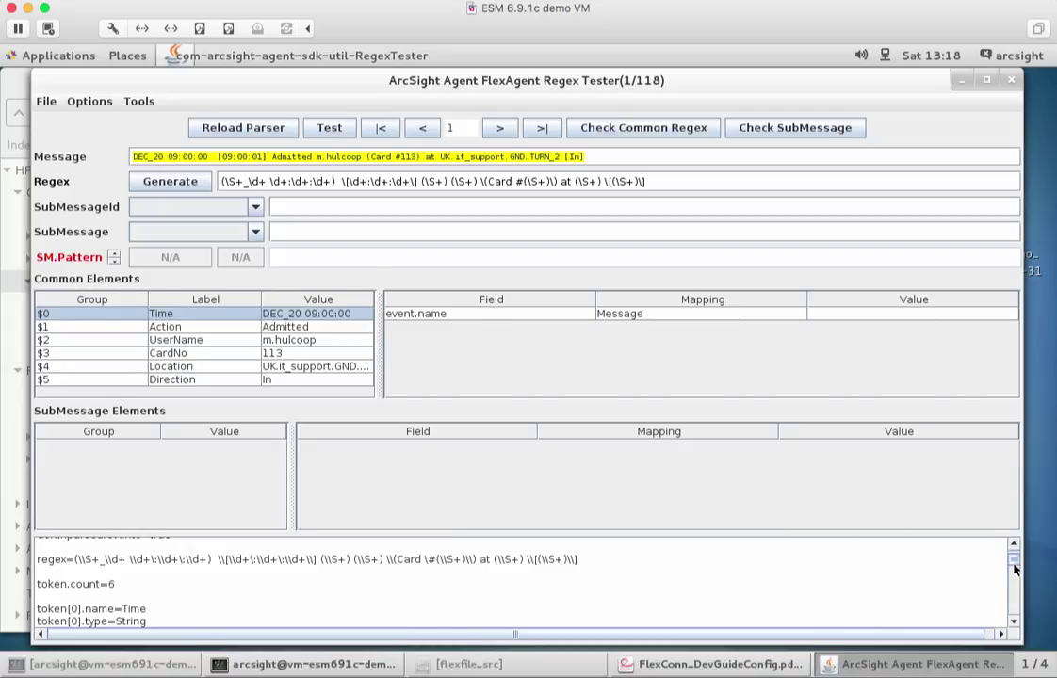
{"action": "scroll", "coordinate": [1014, 569], "scroll_direction": "down", "scroll_amount": 2}
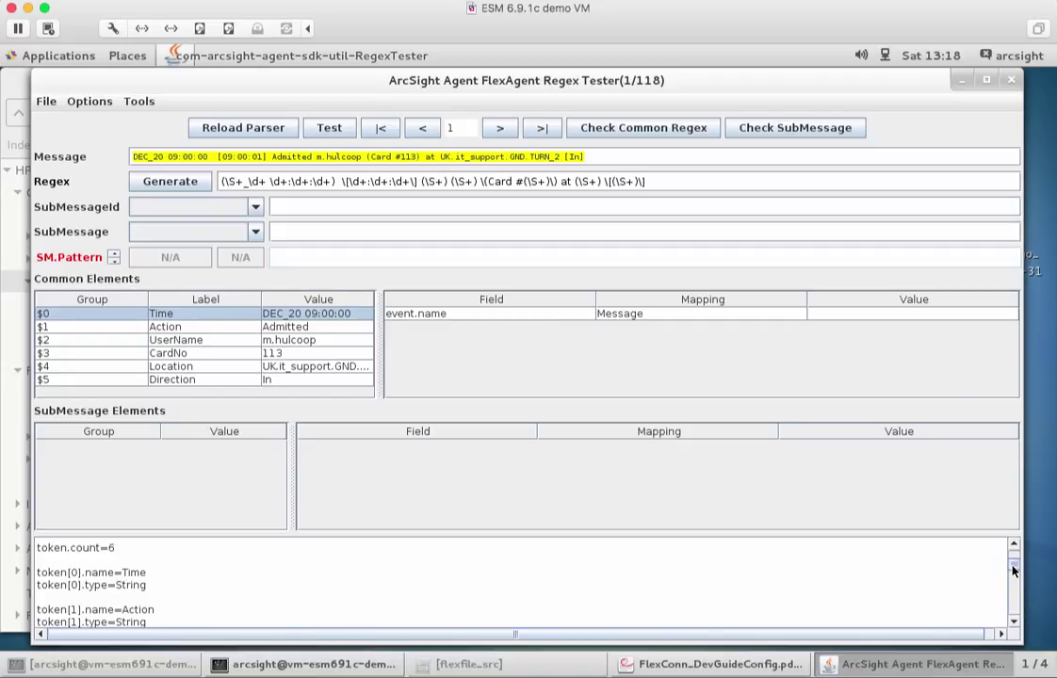
{"action": "left_click_drag", "start_coordinate": [1013, 570], "coordinate": [1014, 608]}
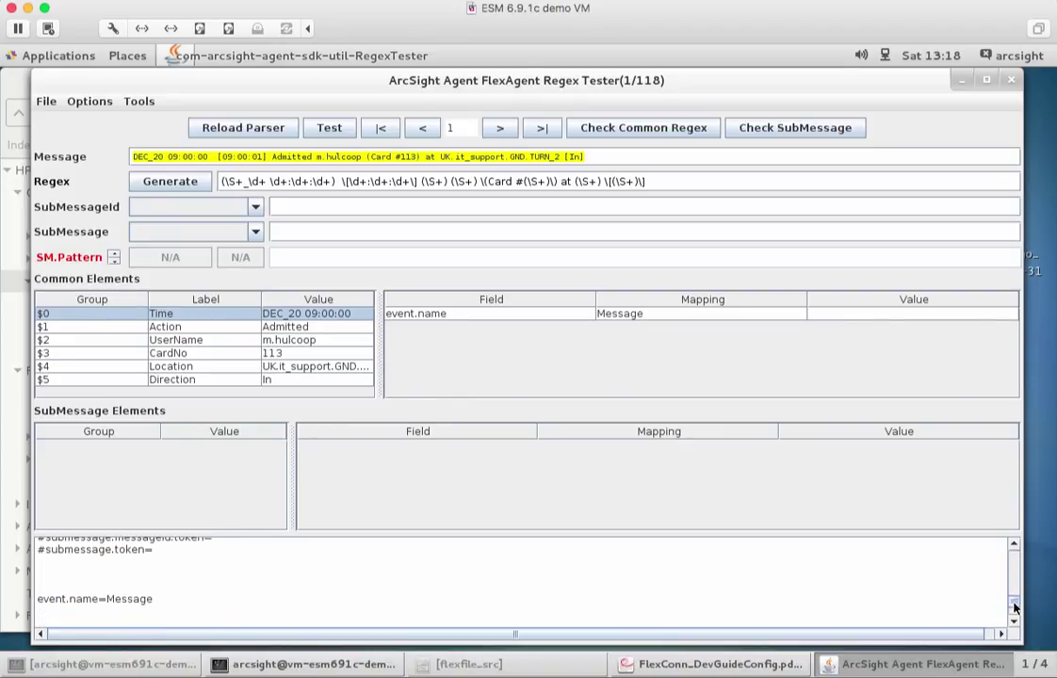